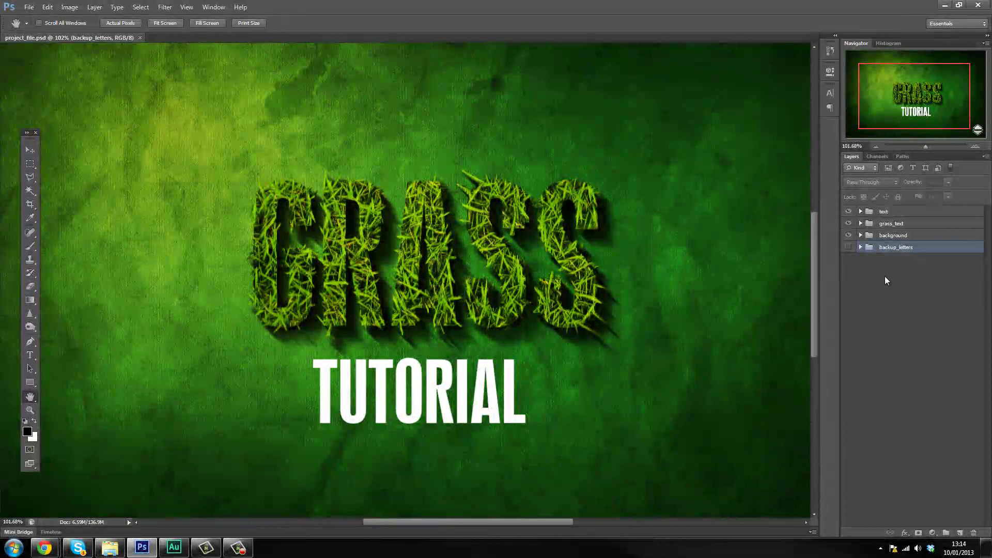
Step: Expand the background group and isolate it from the other groups to examine its layers
{"action": "left_click", "coordinate": [850, 248]}
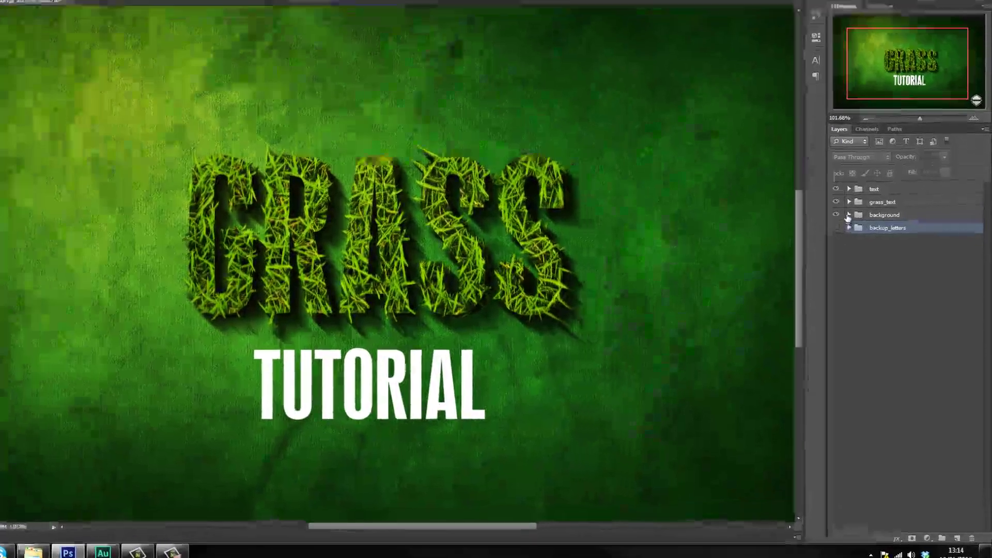
{"action": "left_click", "coordinate": [860, 235]}
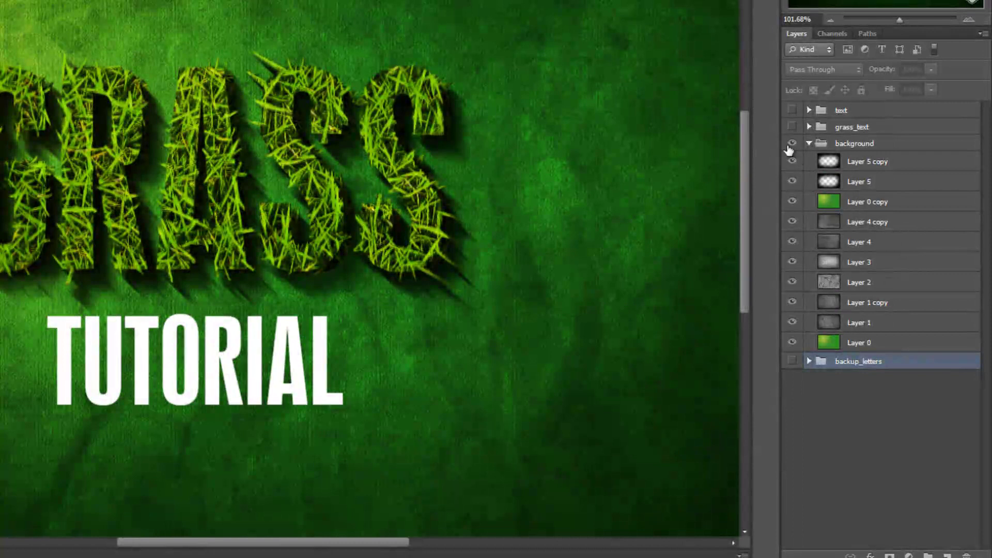
{"action": "left_click", "coordinate": [792, 143], "text": "alt"}
{"action": "left_click_drag", "start_coordinate": [467, 268], "coordinate": [357, 265]}
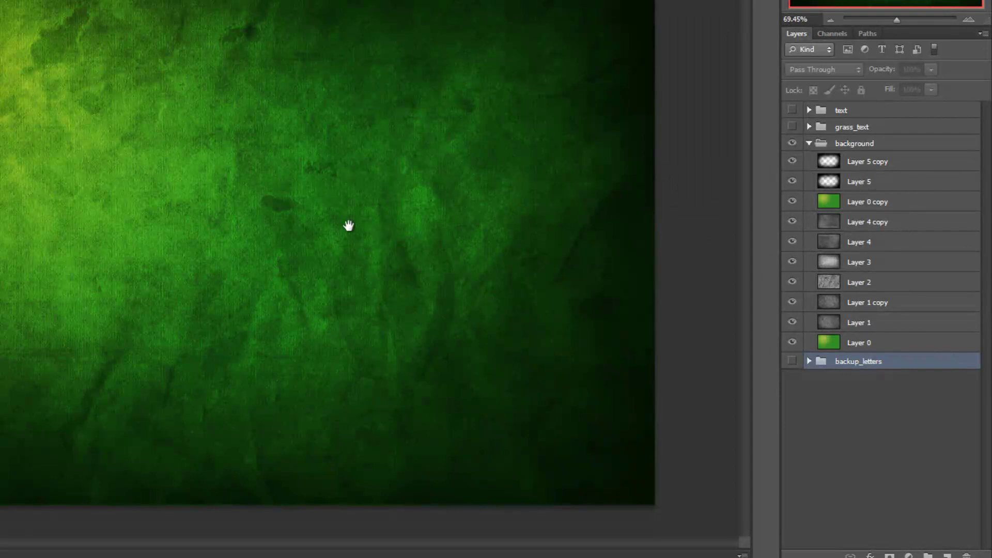
{"action": "left_click", "coordinate": [860, 345]}
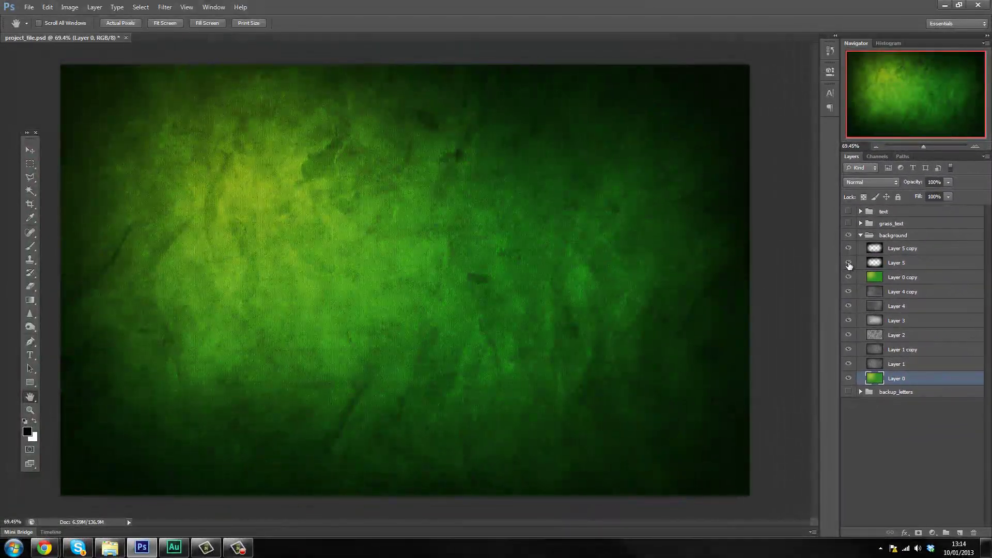
Step: Compare the background with and without Layer 5 and Layer 5 copy, and collapse the background group
{"action": "left_click", "coordinate": [840, 251]}
{"action": "left_click", "coordinate": [840, 236]}
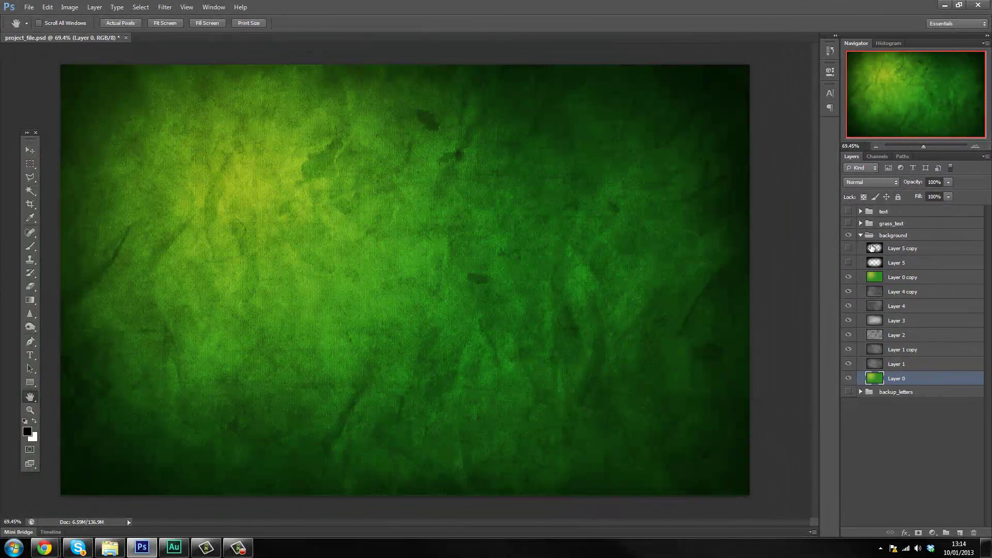
{"action": "left_click", "coordinate": [850, 263]}
{"action": "left_click", "coordinate": [849, 249]}
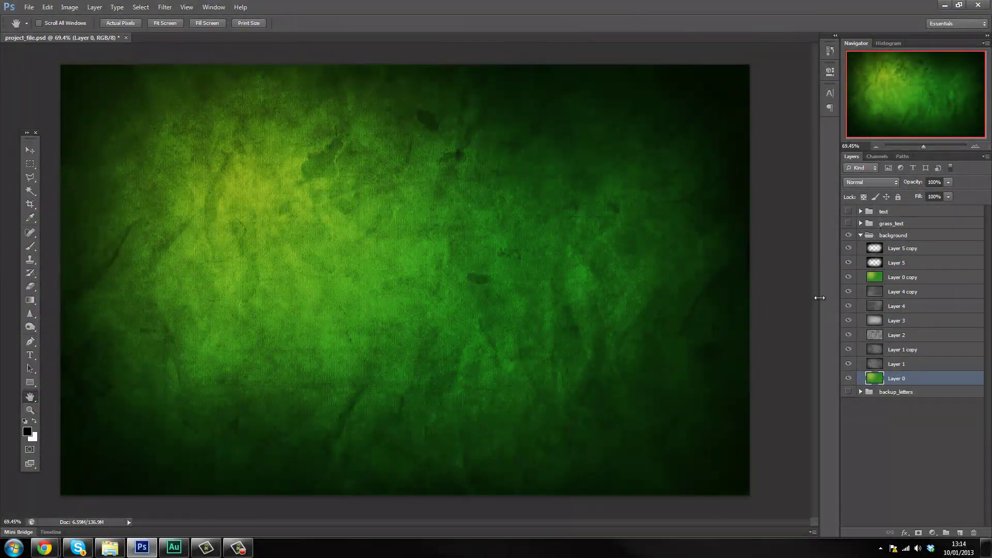
{"action": "left_click", "coordinate": [860, 235]}
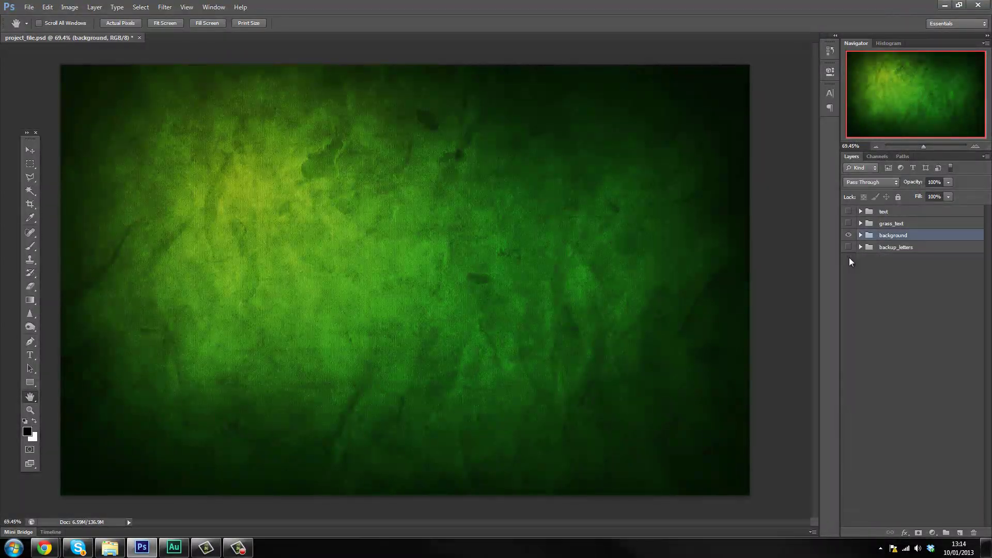
Step: Show the grass_text and text groups over the background and look through the layers inside both
{"action": "left_click", "coordinate": [848, 223]}
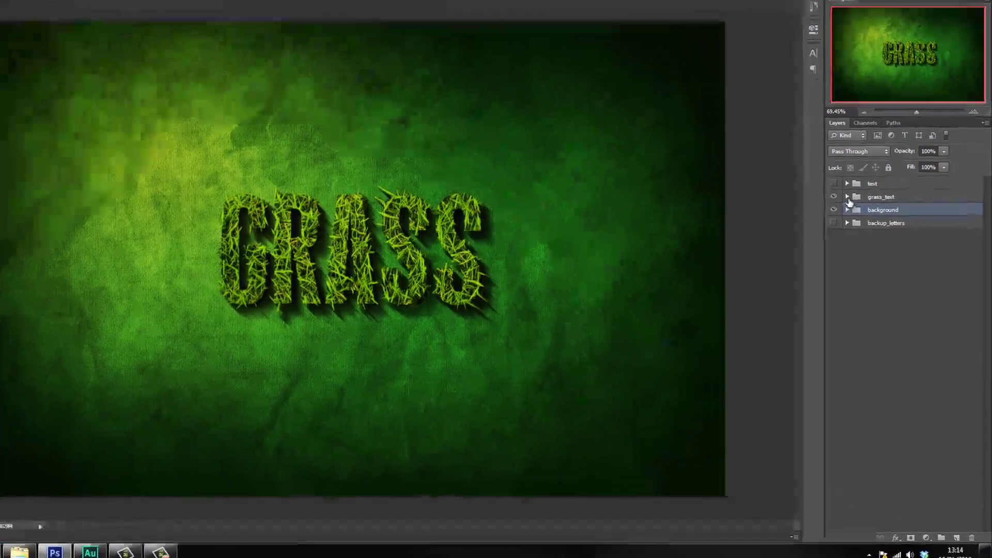
{"action": "left_click", "coordinate": [860, 223]}
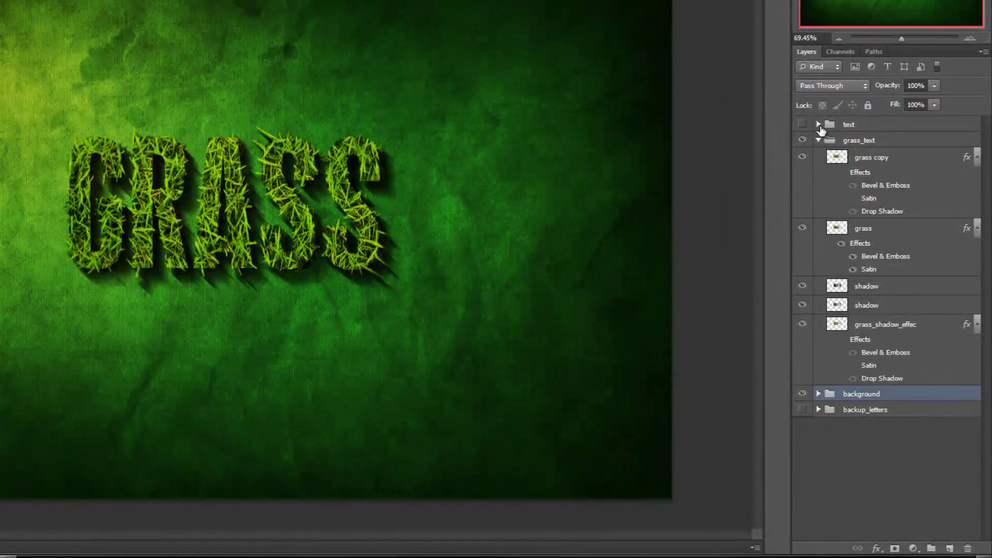
{"action": "left_click", "coordinate": [818, 125]}
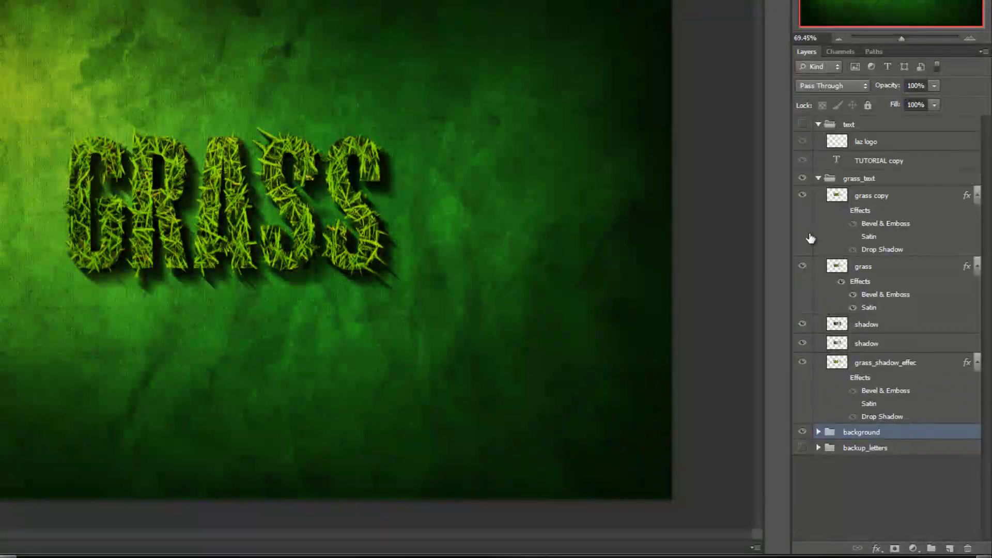
{"action": "left_click", "coordinate": [803, 161]}
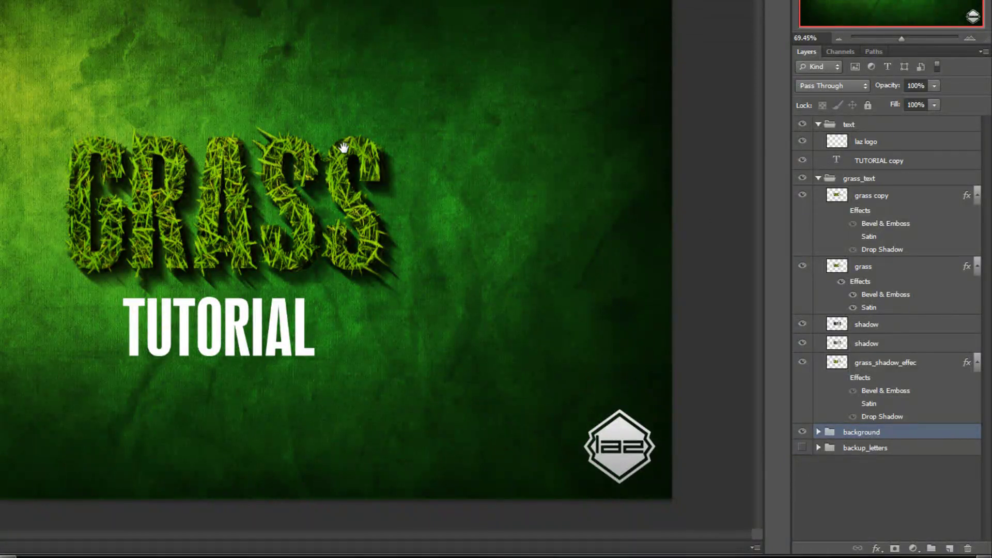
{"action": "left_click", "coordinate": [818, 178]}
{"action": "left_click", "coordinate": [819, 124]}
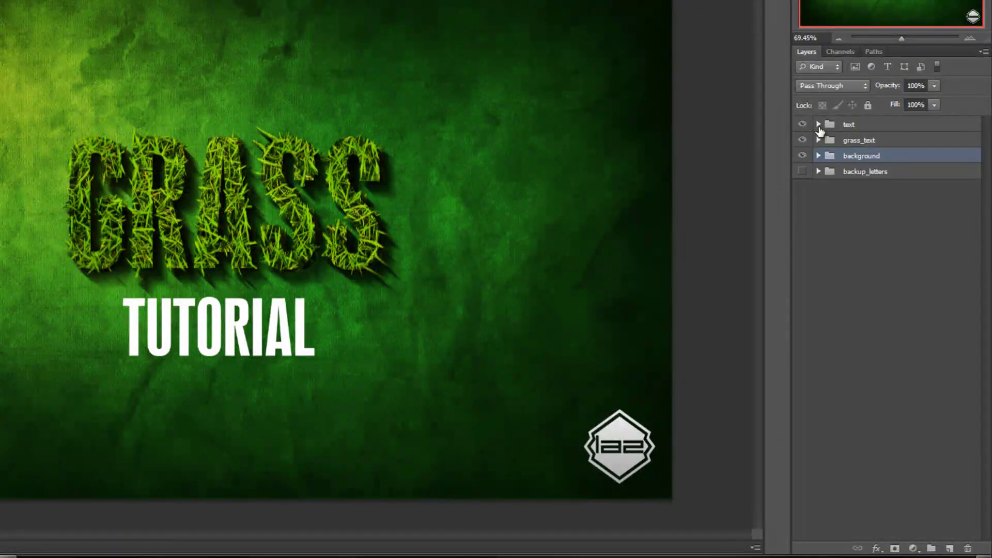
Step: Examine the grass_text layers by revealing them one by one from grass_shadow_effec upward, and hide the grass_text and text groups
{"action": "left_click", "coordinate": [818, 140]}
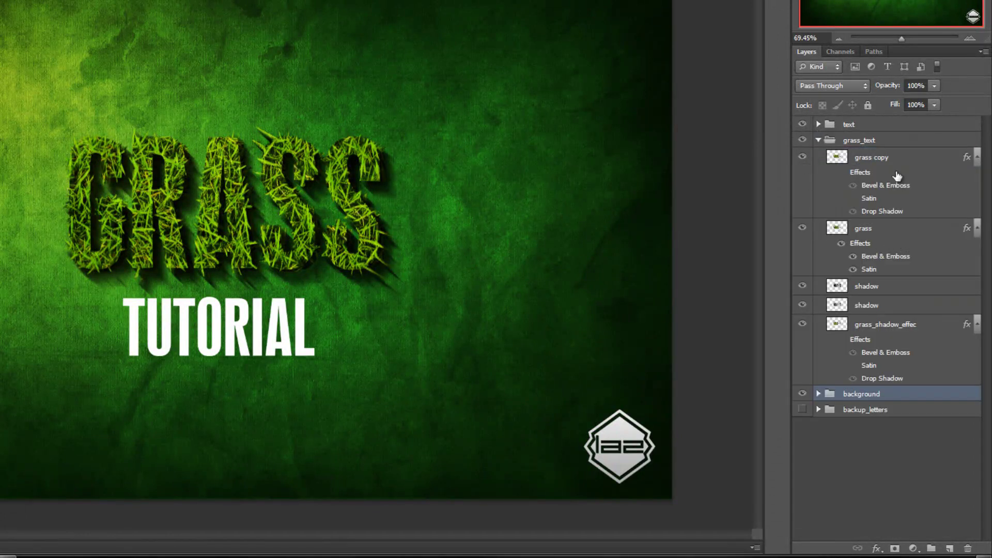
{"action": "left_click", "coordinate": [821, 325]}
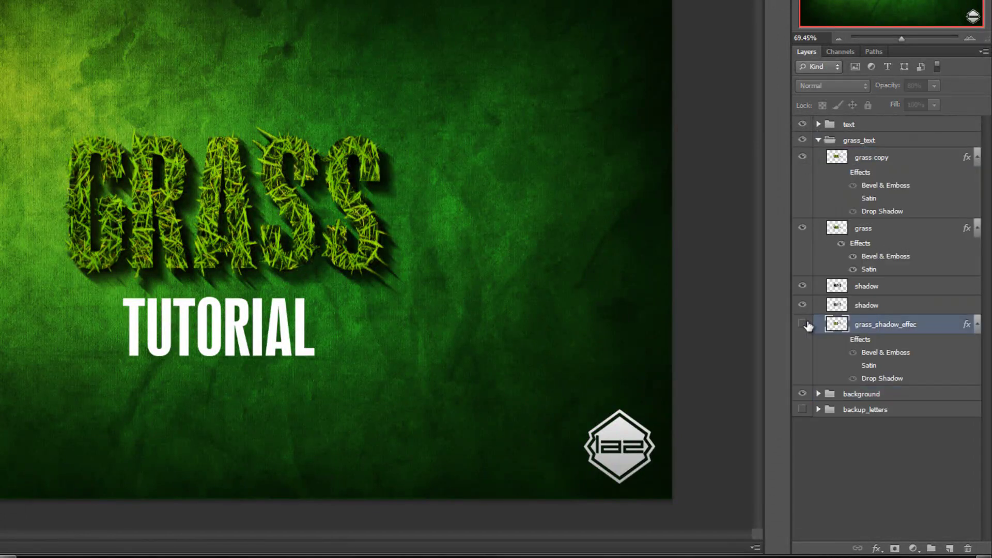
{"action": "left_click", "coordinate": [803, 304]}
{"action": "left_click_drag", "start_coordinate": [802, 156], "coordinate": [804, 297]}
{"action": "left_click", "coordinate": [802, 304]}
{"action": "left_click", "coordinate": [803, 305]}
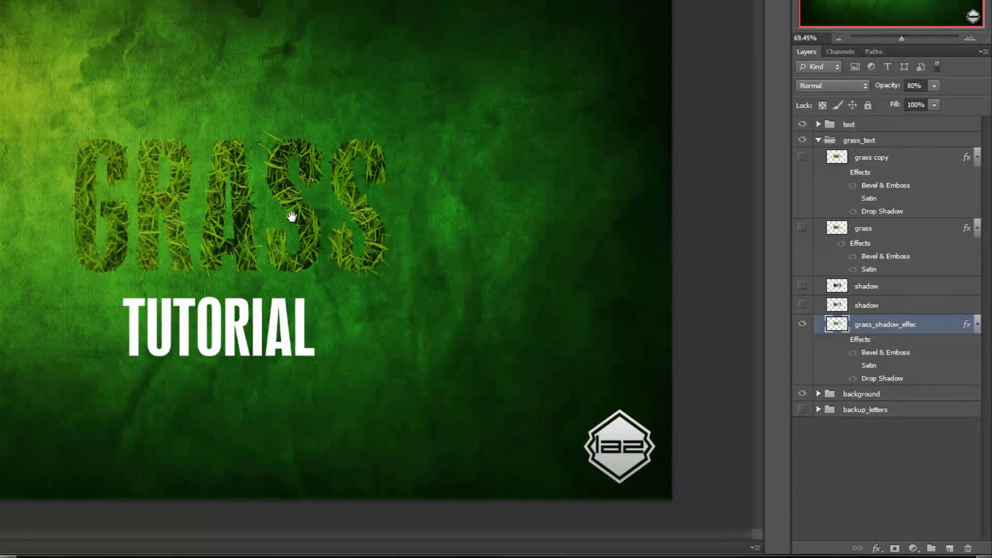
{"action": "left_click", "coordinate": [802, 305]}
{"action": "left_click", "coordinate": [802, 286]}
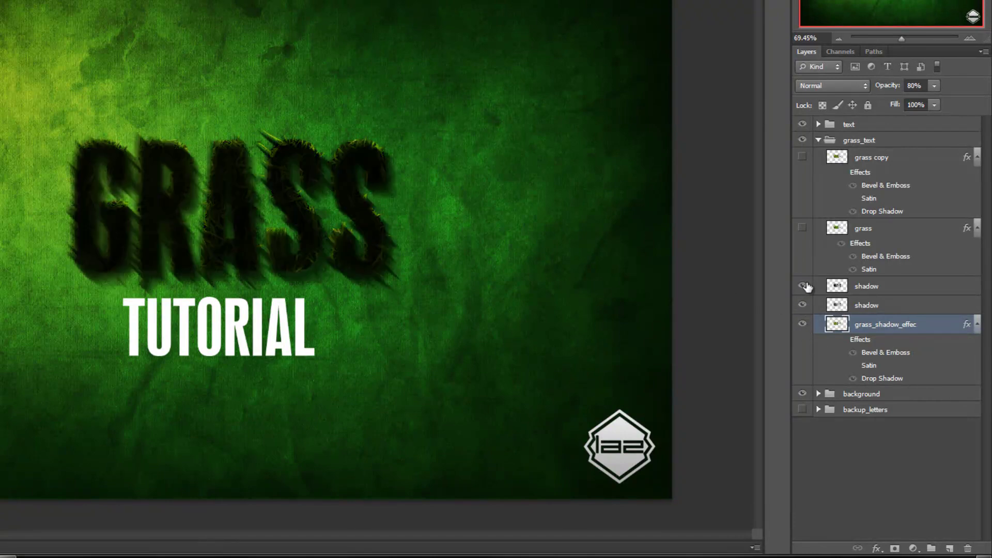
{"action": "left_click", "coordinate": [803, 228]}
{"action": "left_click", "coordinate": [802, 157]}
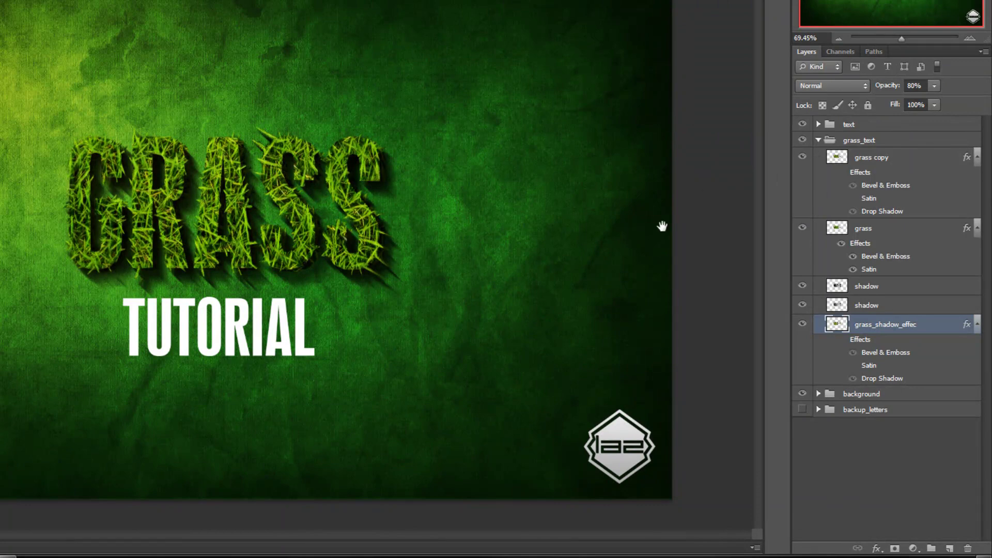
{"action": "left_click", "coordinate": [819, 140]}
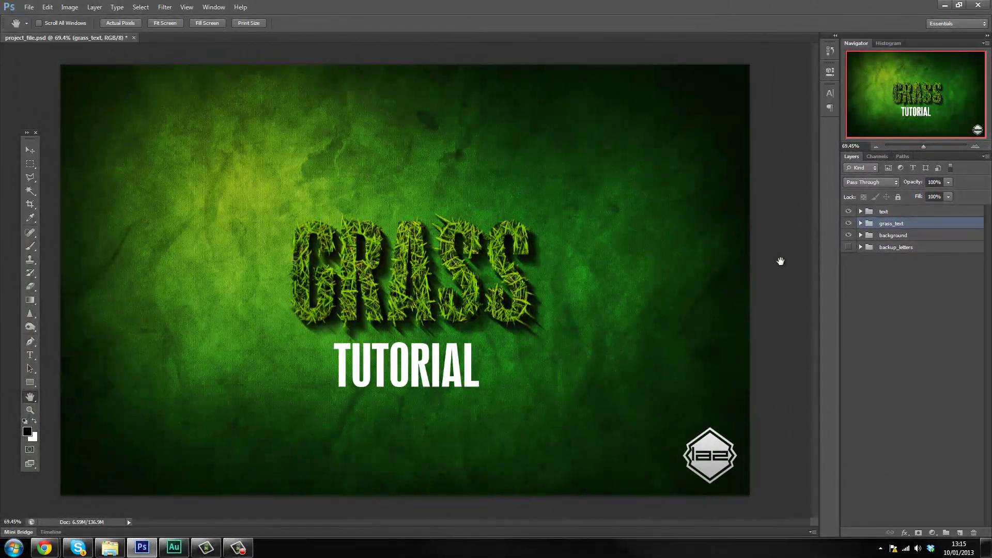
{"action": "left_click_drag", "start_coordinate": [850, 225], "coordinate": [848, 212]}
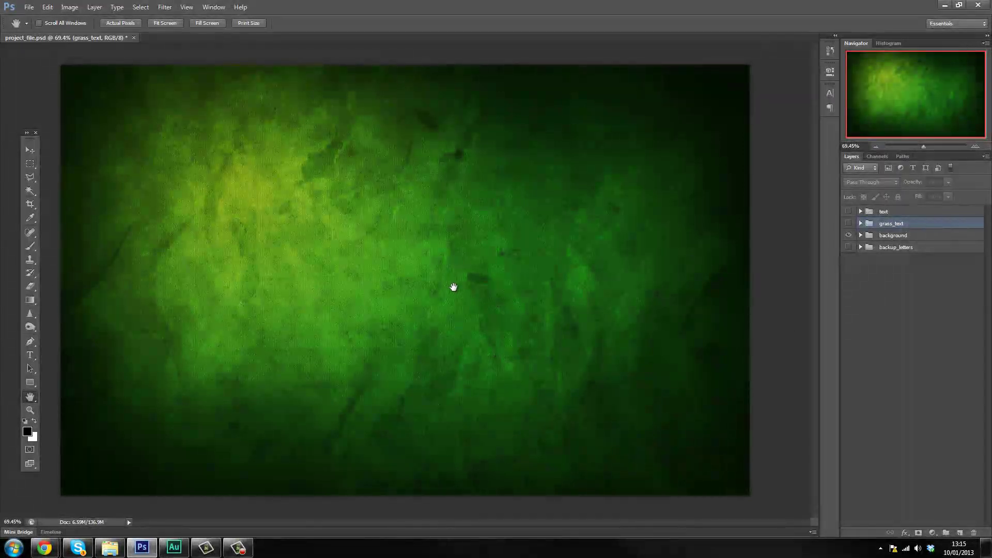
Step: Create a new RGB document named grass_text, 1920 by 1200 pixels at 72 pixels/inch with a white background
{"action": "left_click", "coordinate": [29, 8]}
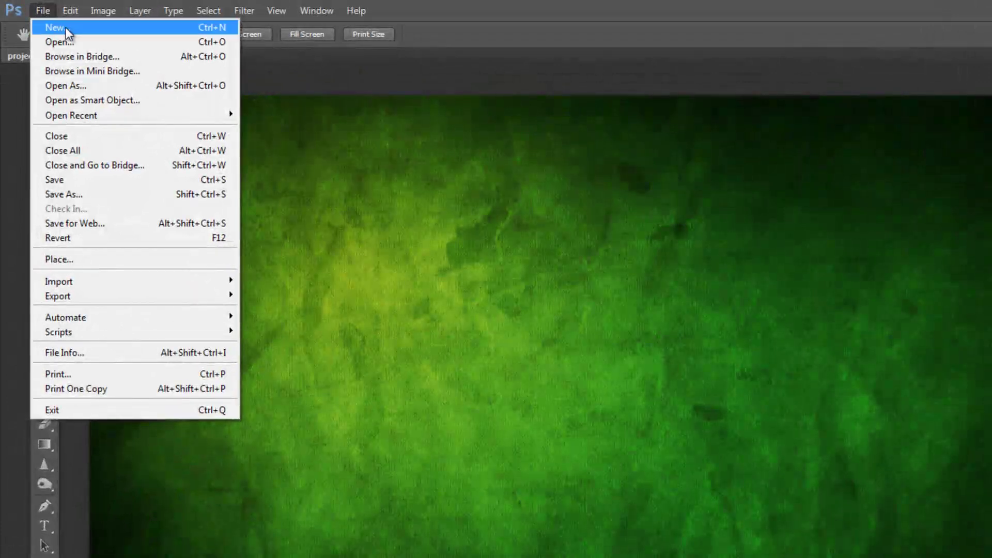
{"action": "left_click", "coordinate": [47, 28]}
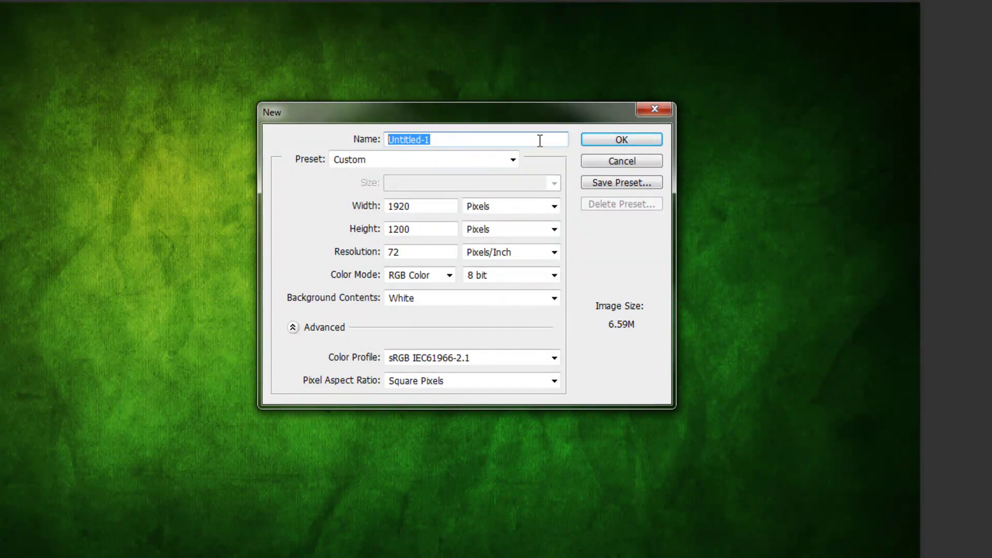
{"action": "type", "text": "grass_text"}
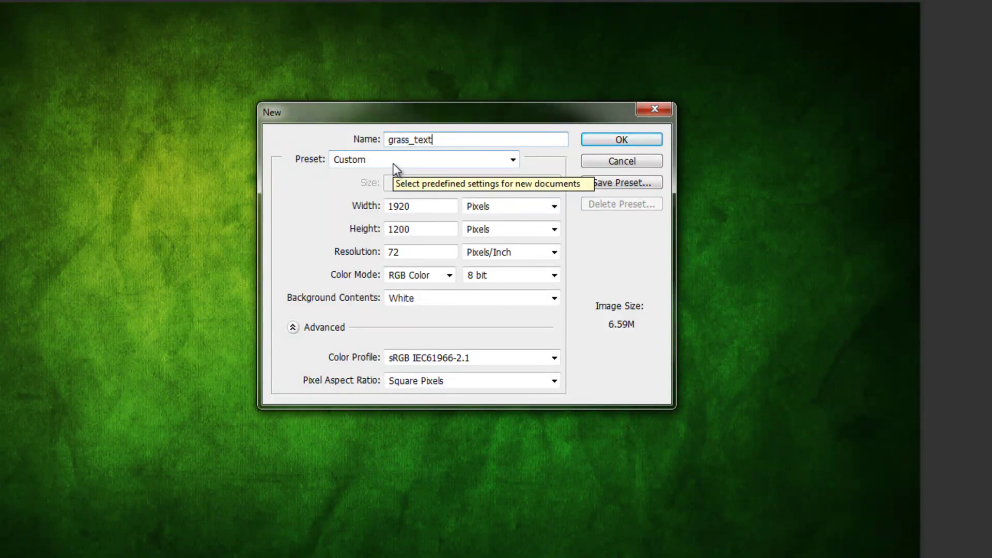
{"action": "type", "text": "dd"}
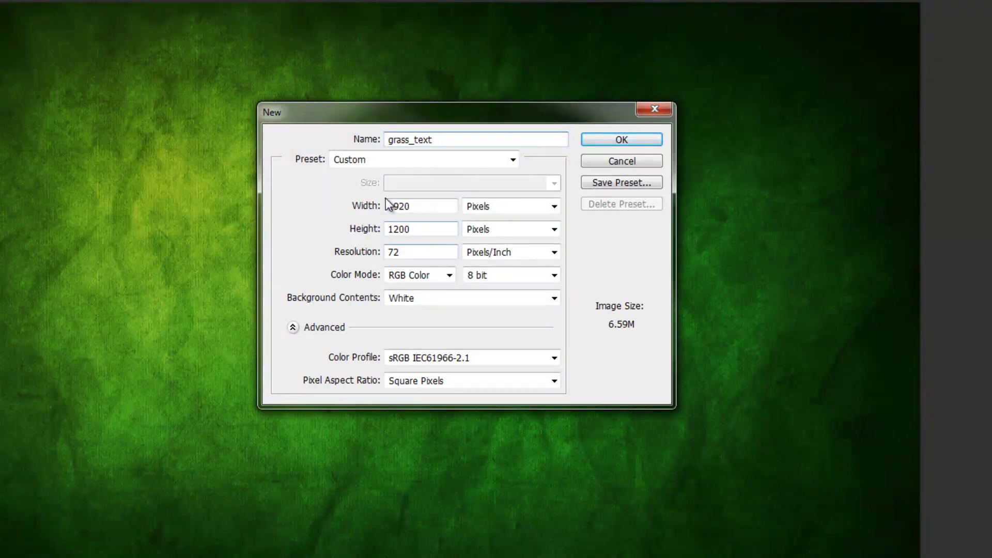
{"action": "left_click", "coordinate": [407, 165]}
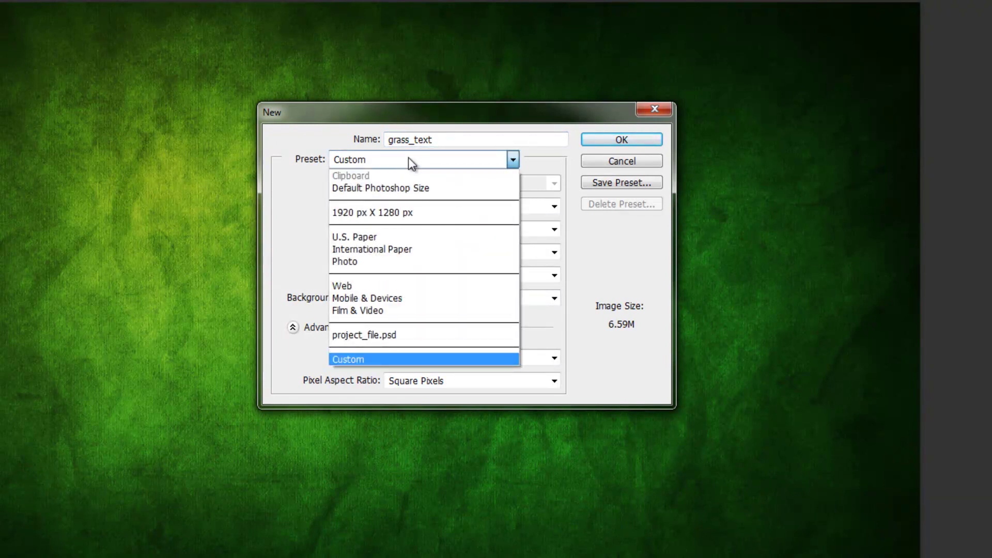
{"action": "left_click", "coordinate": [411, 163]}
{"action": "key", "text": "shift+Tab"}
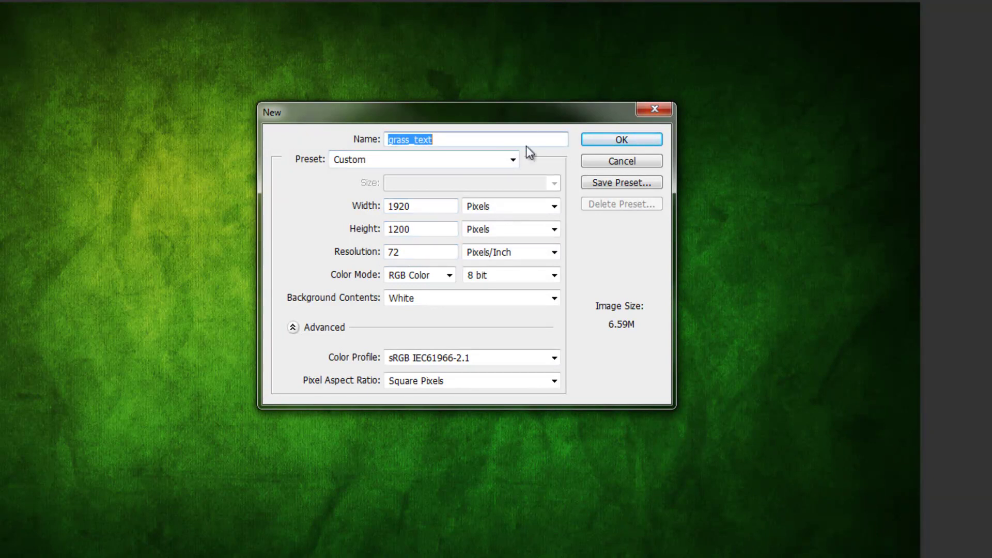
{"action": "left_click", "coordinate": [436, 207]}
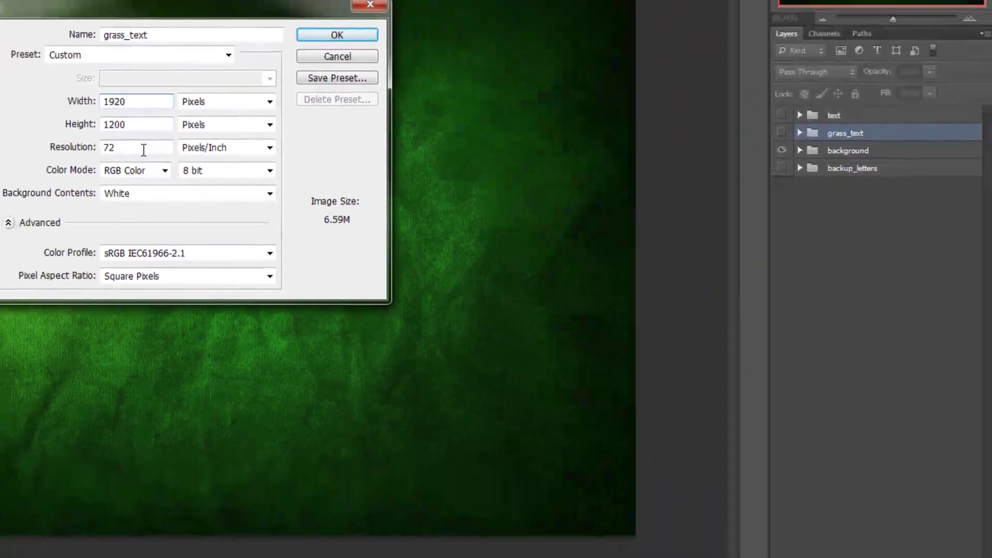
{"action": "left_click_drag", "start_coordinate": [429, 252], "coordinate": [346, 254]}
{"action": "left_click", "coordinate": [121, 150]}
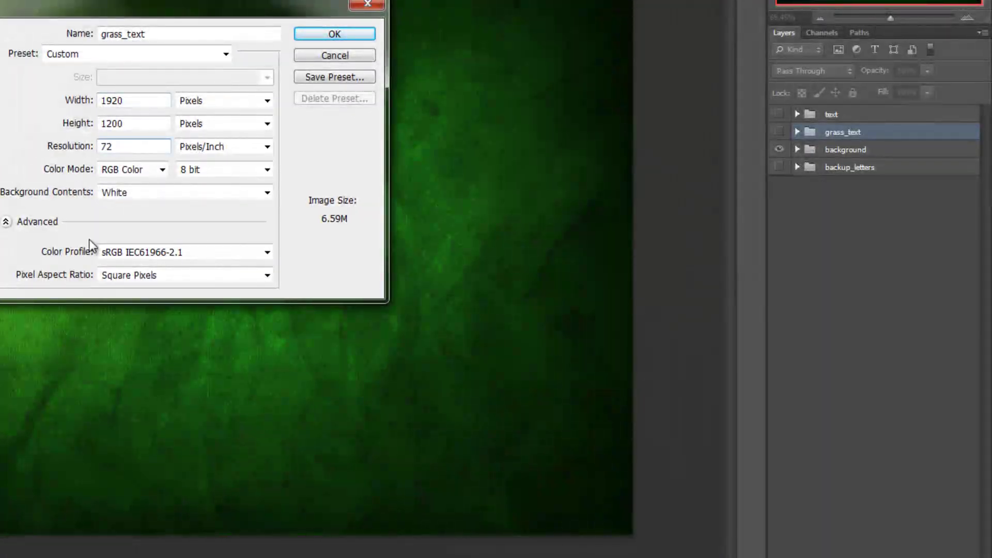
{"action": "left_click", "coordinate": [339, 37]}
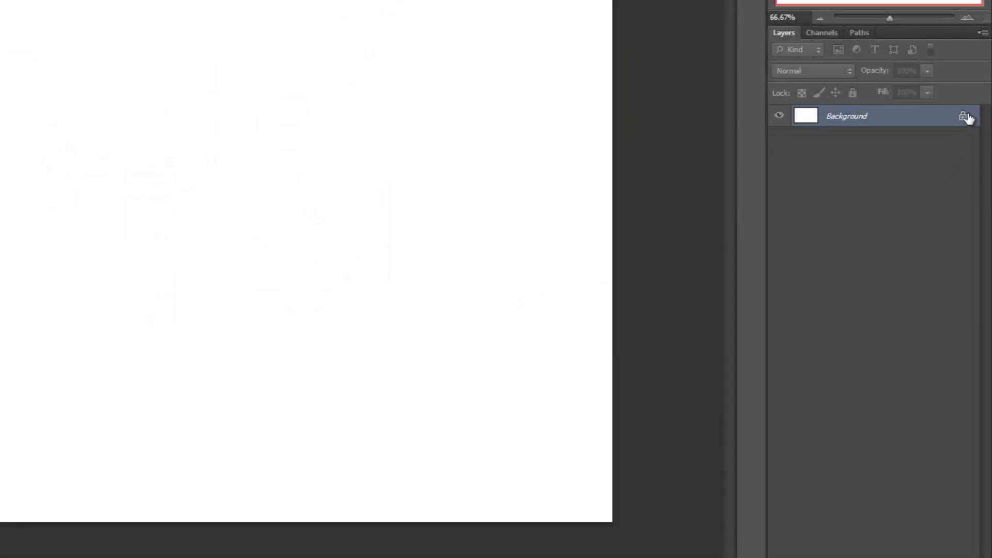
Step: Unlock the Background layer by converting it into a regular layer with default settings
{"action": "double_click", "coordinate": [948, 123]}
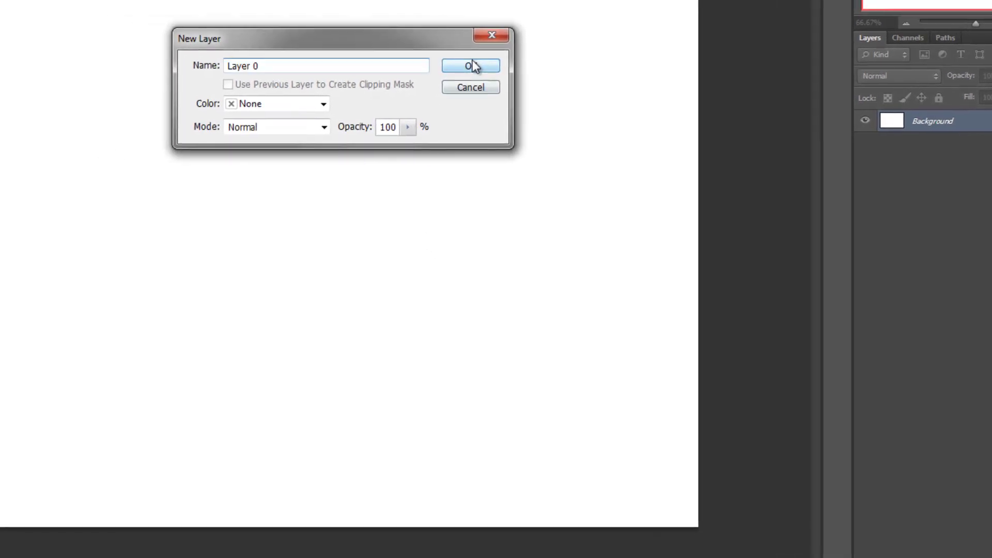
{"action": "left_click", "coordinate": [385, 60]}
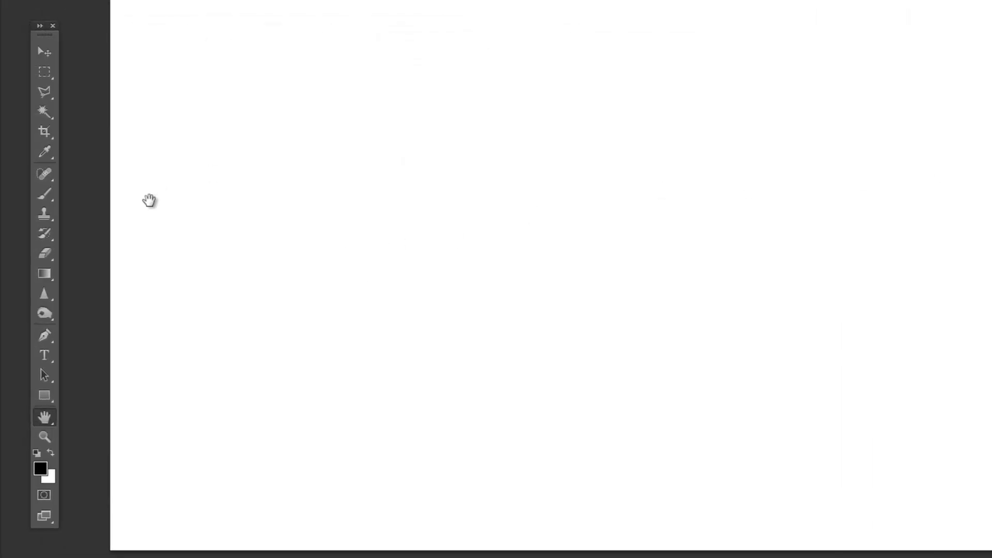
Step: Start a gradient with the Gradient tool and set its starting colour stop to adbf41
{"action": "left_click", "coordinate": [44, 274]}
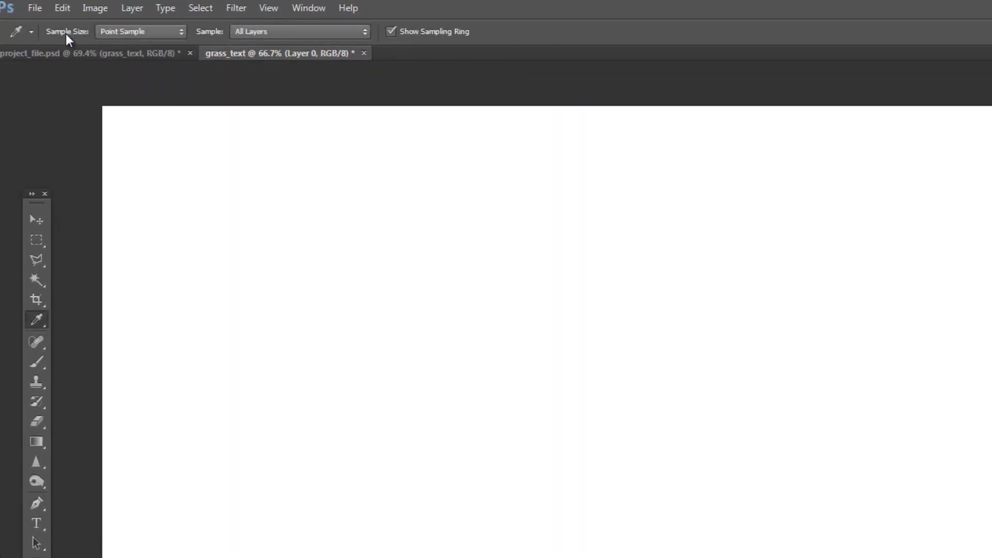
{"action": "left_click", "coordinate": [75, 36]}
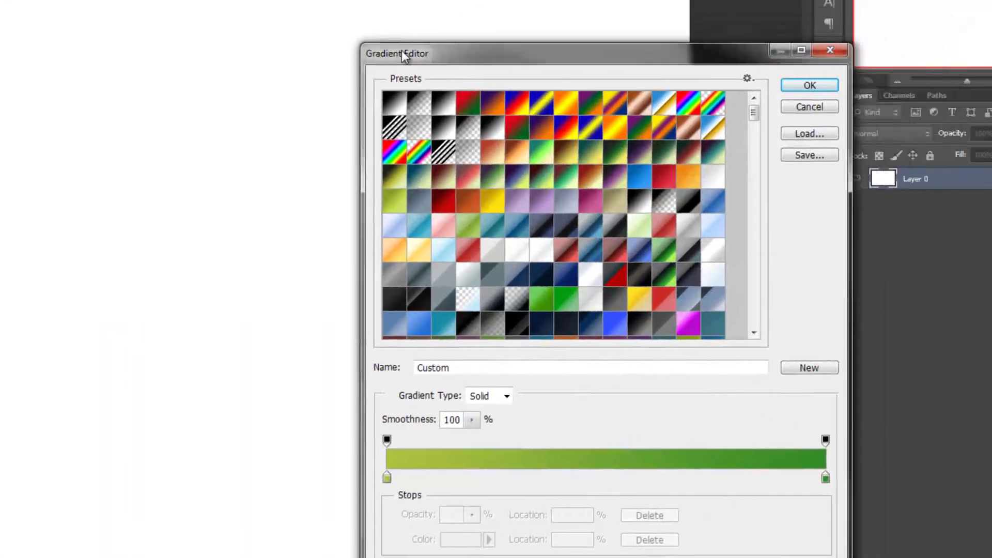
{"action": "left_click_drag", "start_coordinate": [402, 50], "coordinate": [332, 14]}
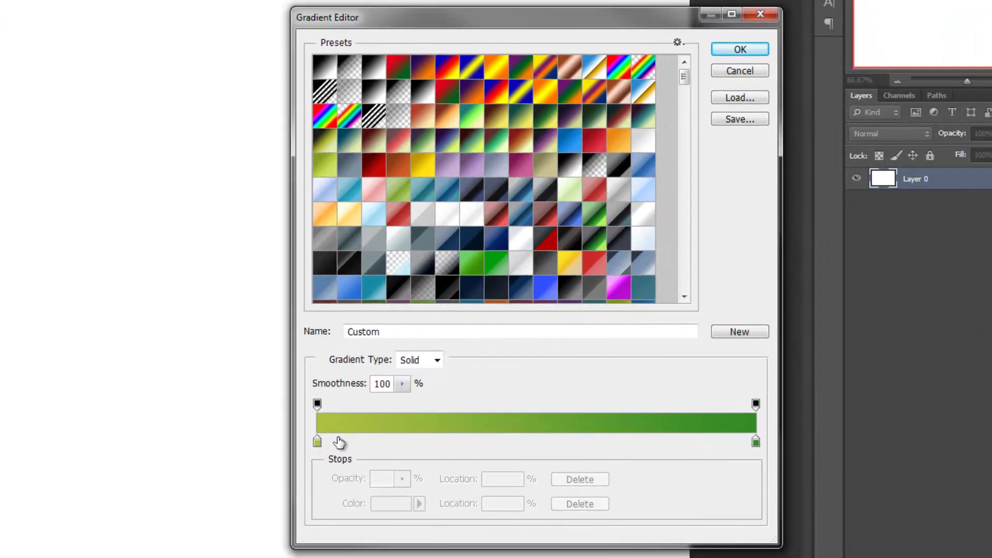
{"action": "double_click", "coordinate": [317, 443]}
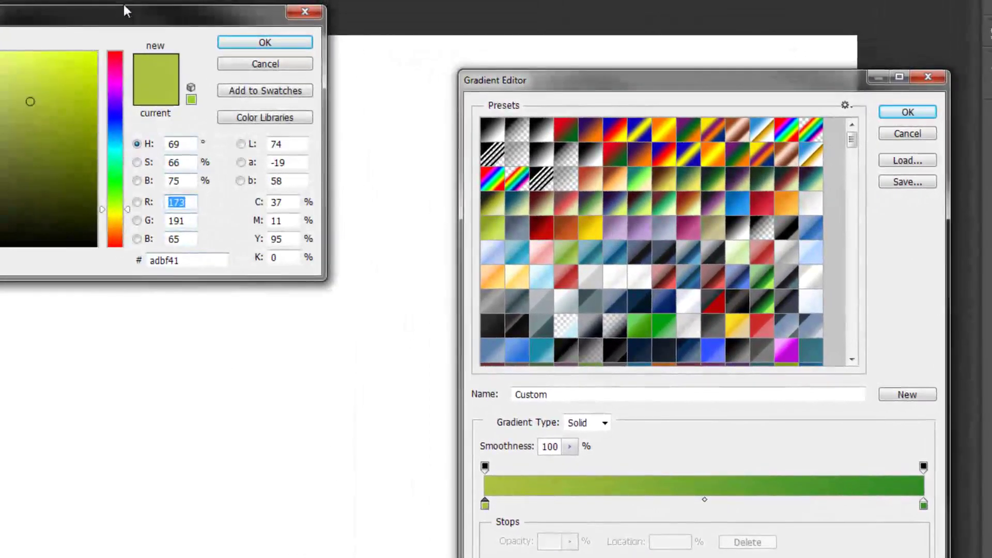
{"action": "left_click_drag", "start_coordinate": [125, 15], "coordinate": [227, 158]}
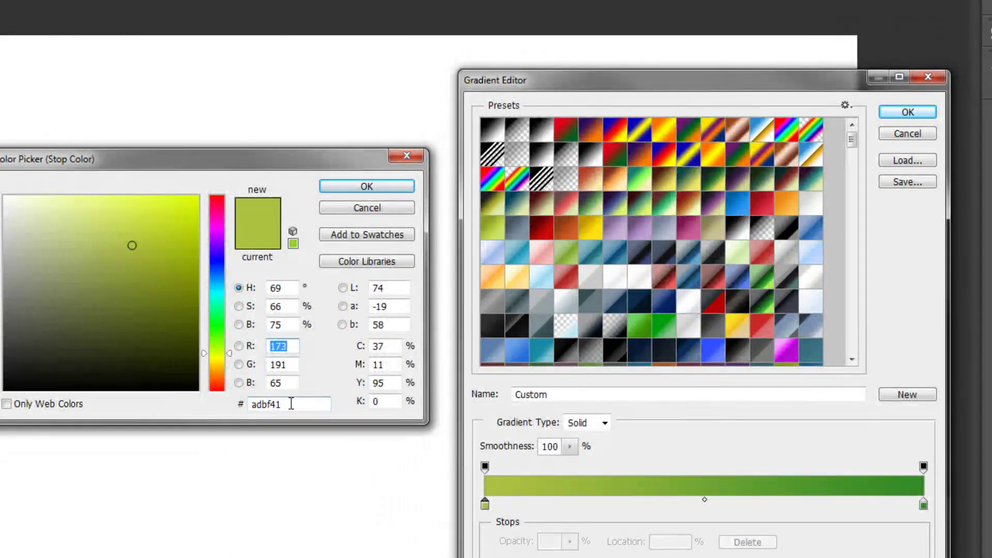
{"action": "double_click", "coordinate": [288, 405]}
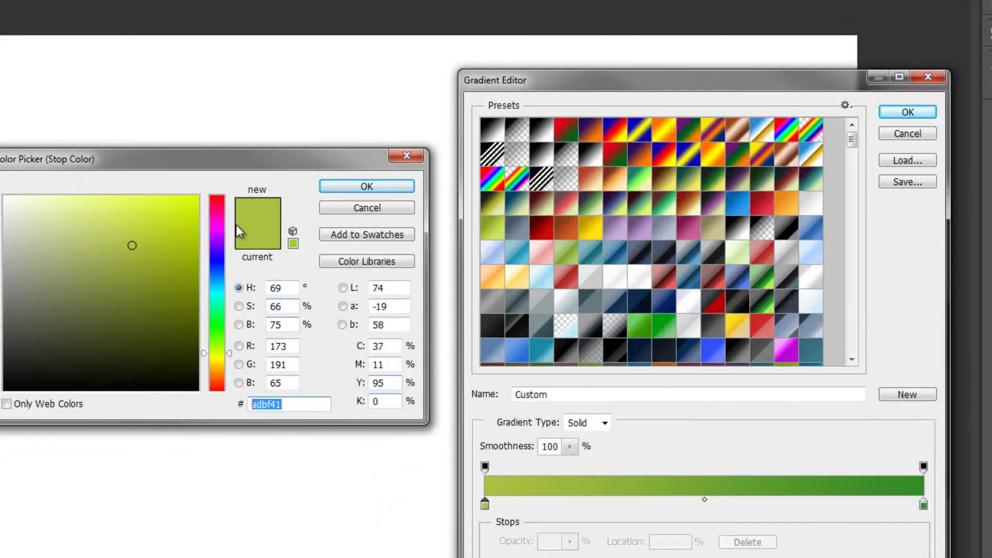
{"action": "left_click", "coordinate": [363, 188]}
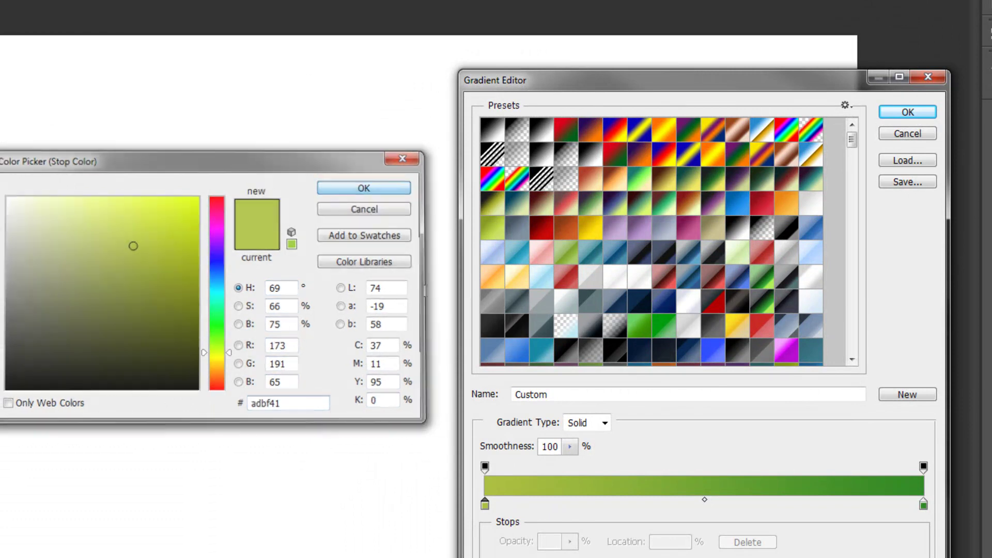
Step: Set the gradient's ending colour stop to 328a26 and accept the edited gradient
{"action": "double_click", "coordinate": [923, 504]}
{"action": "left_click", "coordinate": [251, 423]}
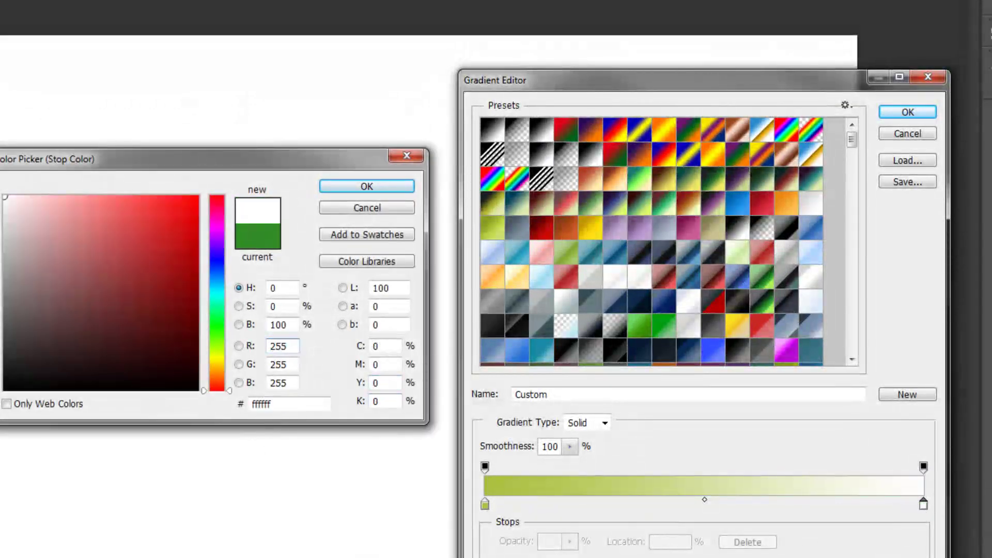
{"action": "left_click", "coordinate": [387, 211]}
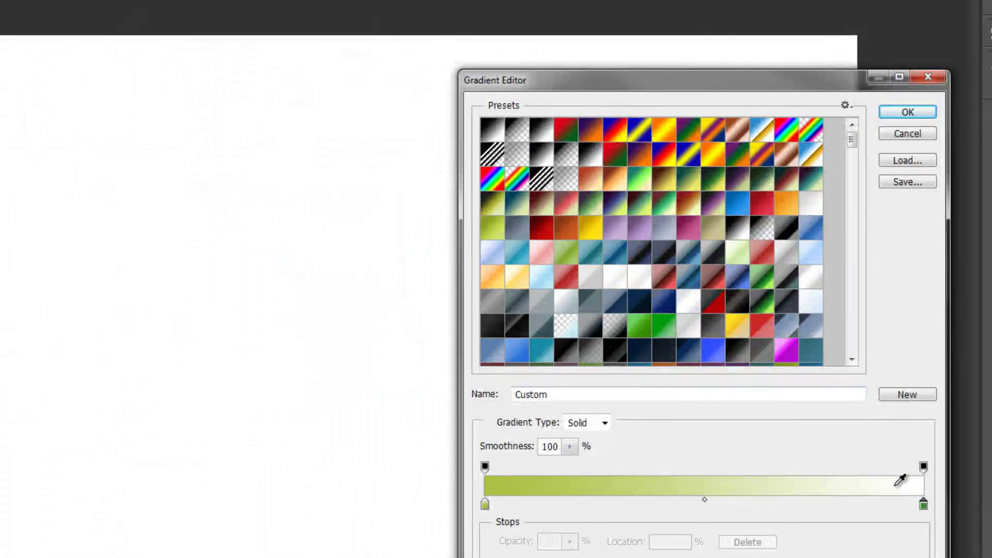
{"action": "double_click", "coordinate": [923, 503]}
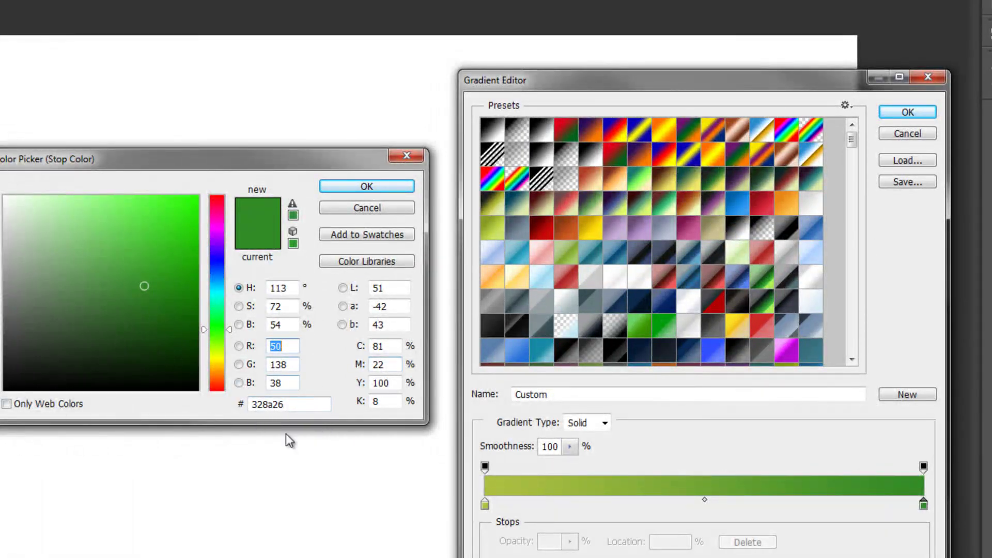
{"action": "left_click", "coordinate": [368, 187]}
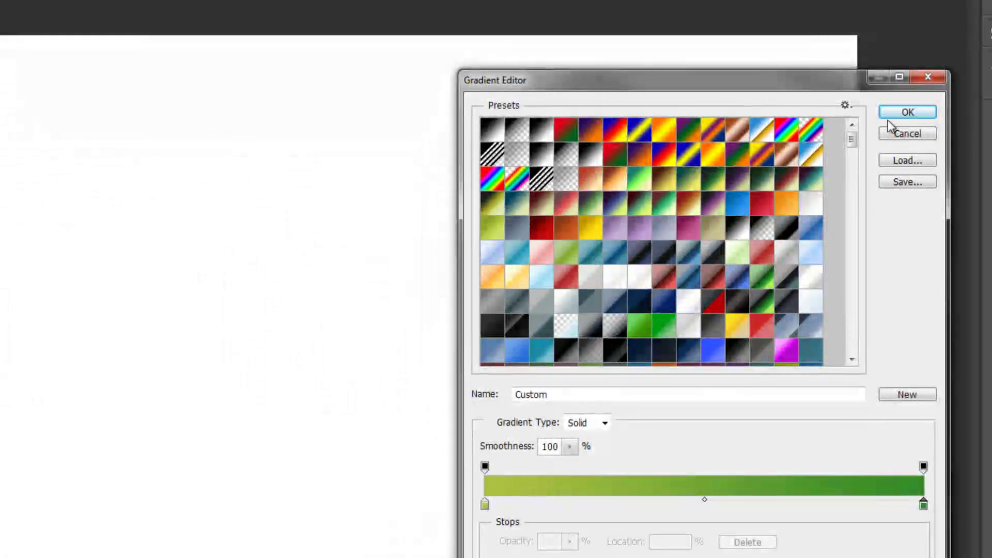
{"action": "left_click", "coordinate": [907, 112]}
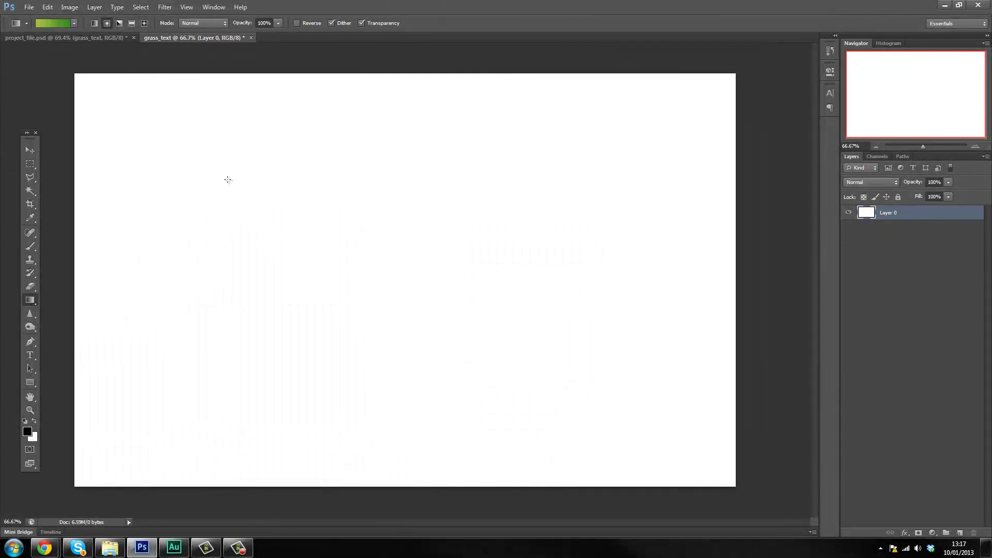
Step: Fill Layer 0 with the radial green gradient, placing its bright centre in the upper-left area of the canvas
{"action": "left_click_drag", "start_coordinate": [205, 170], "coordinate": [317, 290]}
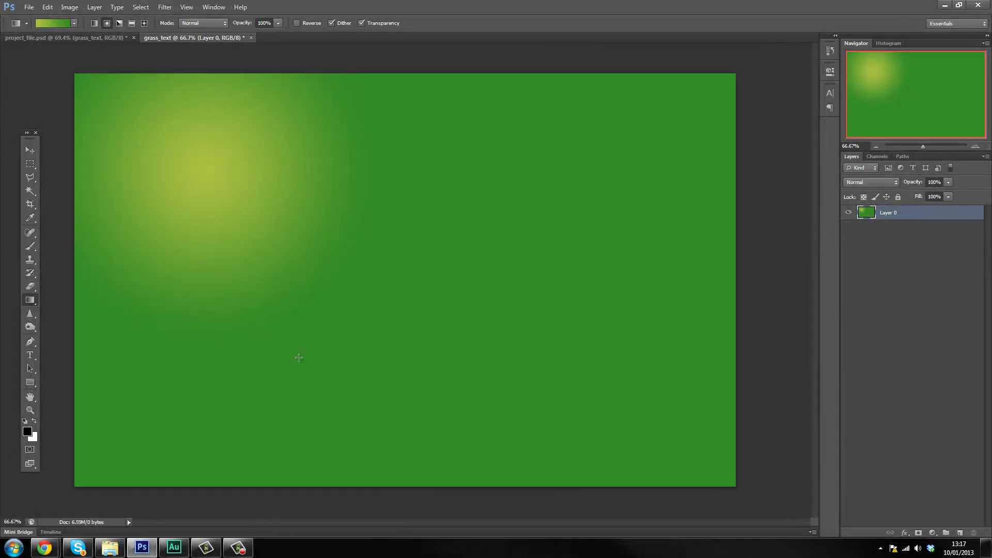
{"action": "left_click_drag", "start_coordinate": [351, 341], "coordinate": [352, 341]}
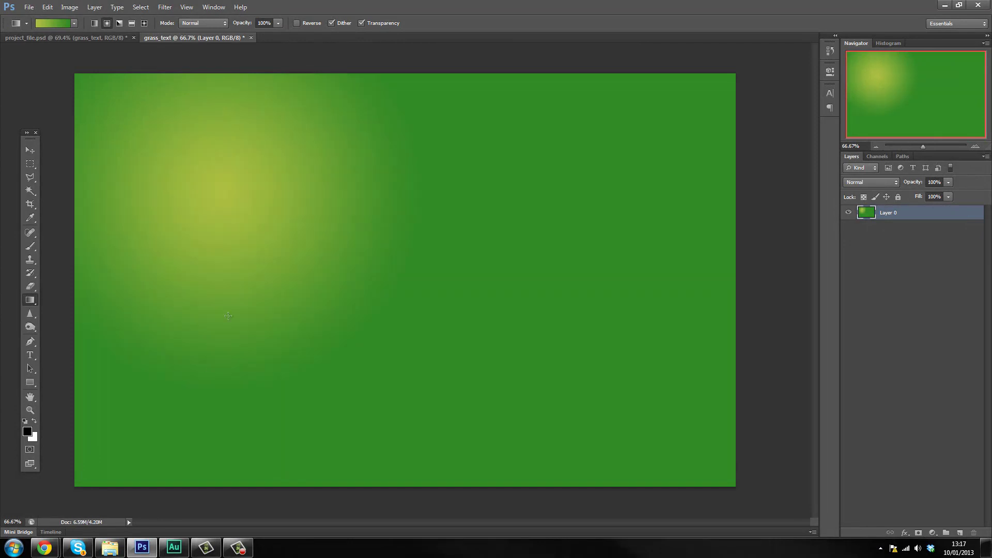
{"action": "left_click_drag", "start_coordinate": [325, 309], "coordinate": [358, 342]}
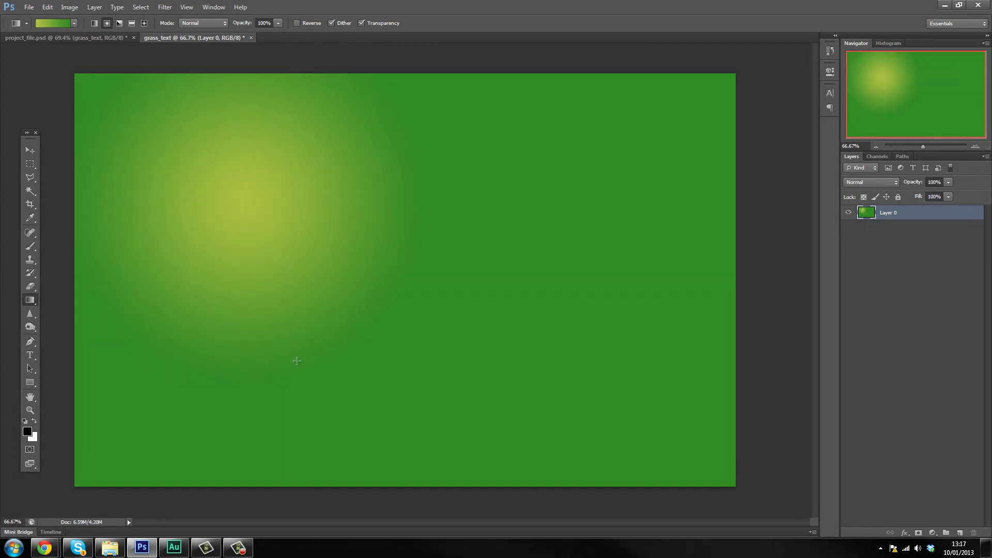
{"action": "left_click_drag", "start_coordinate": [195, 178], "coordinate": [329, 362]}
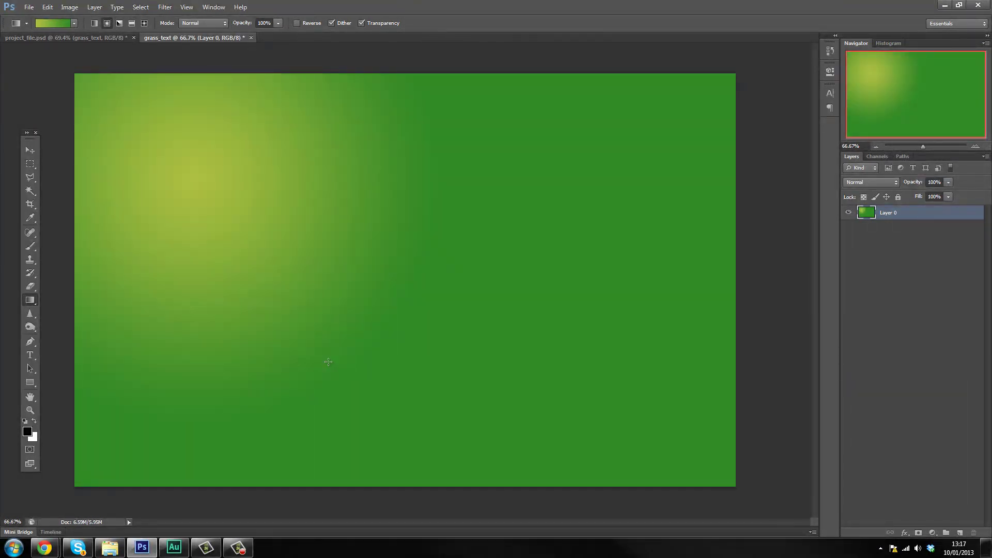
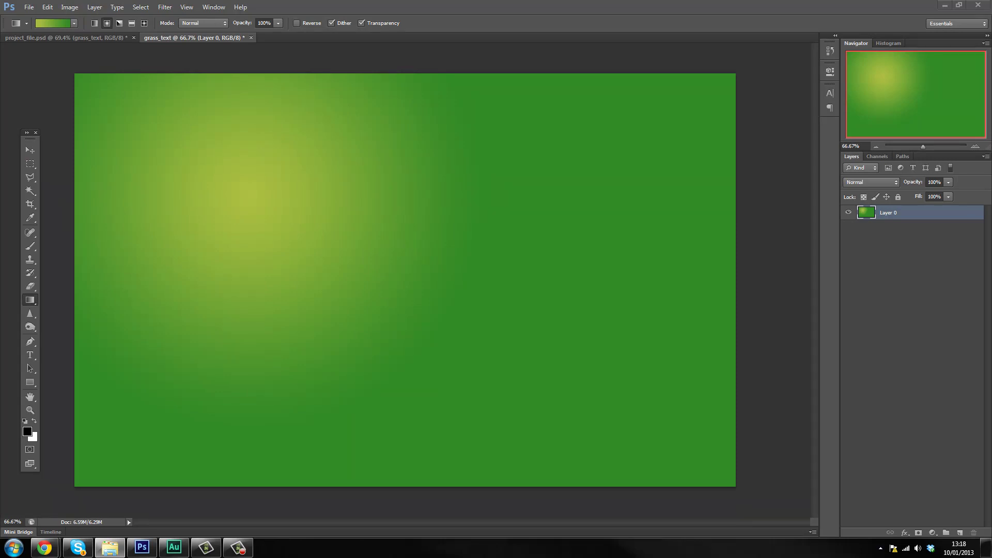
{"action": "left_click_drag", "start_coordinate": [919, 243], "coordinate": [471, 237]}
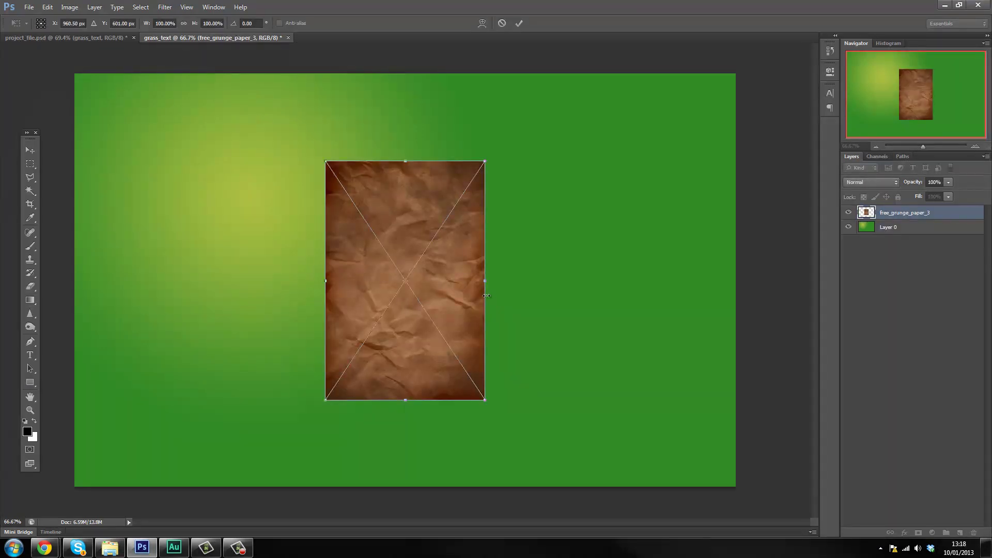
{"action": "left_click_drag", "start_coordinate": [256, 141], "coordinate": [509, 157]}
{"action": "key", "text": "Caps_Lock"}
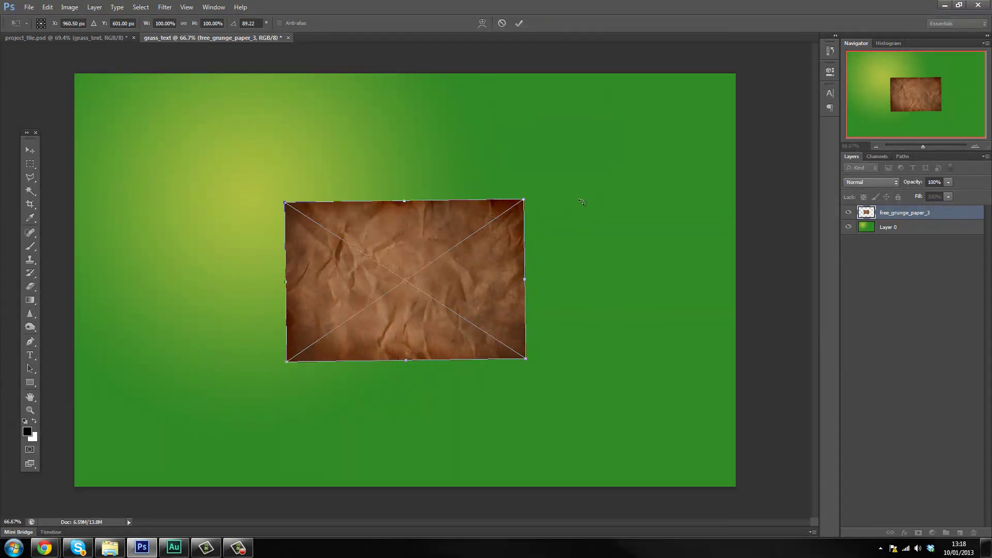
{"action": "key", "text": "Return"}
{"action": "key", "text": "g"}
{"action": "key", "text": "Delete"}
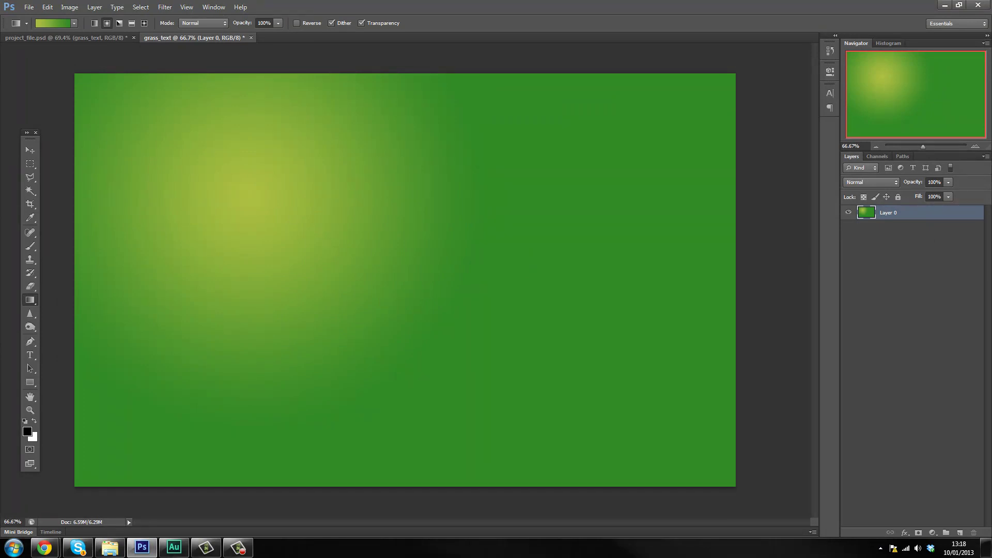
Step: Place the free_grunge_paper_3 texture above Layer 0, rotate it to landscape and scale it to cover the whole canvas
{"action": "key", "text": "ctrl+z"}
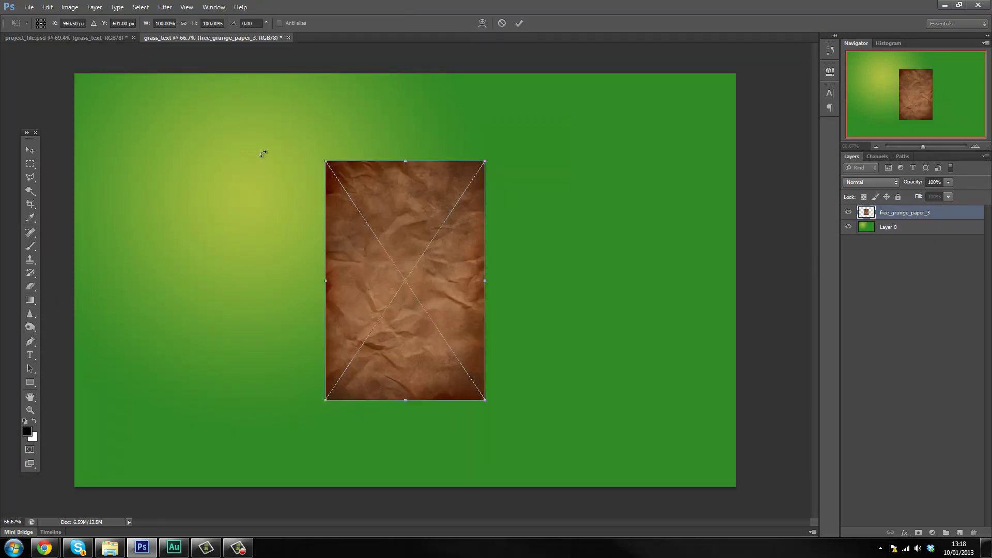
{"action": "left_click_drag", "start_coordinate": [345, 138], "coordinate": [543, 219]}
{"action": "left_click_drag", "start_coordinate": [435, 268], "coordinate": [201, 103]}
{"action": "left_click_drag", "start_coordinate": [314, 234], "coordinate": [736, 485]}
{"action": "key", "text": "Return"}
{"action": "key", "text": "g"}
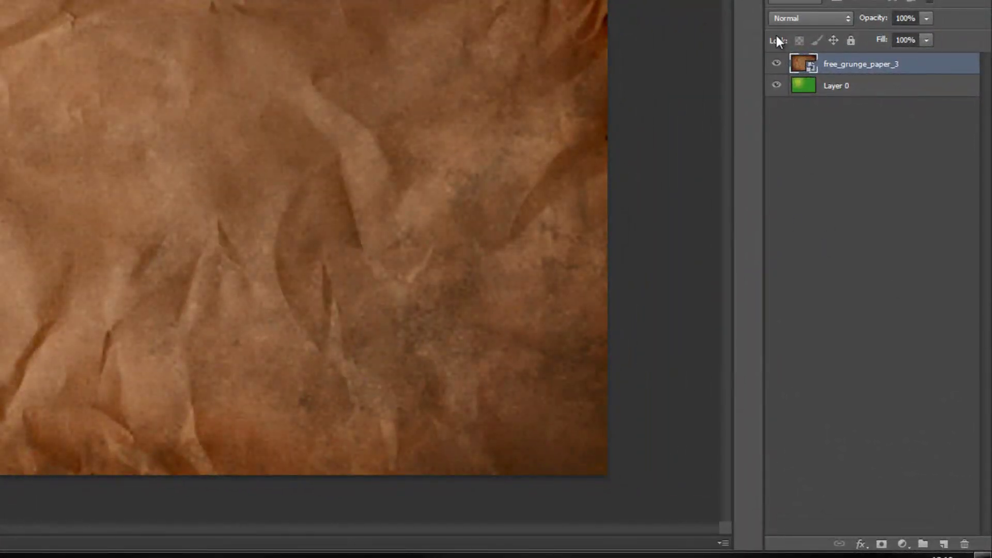
{"action": "right_click", "coordinate": [807, 65]}
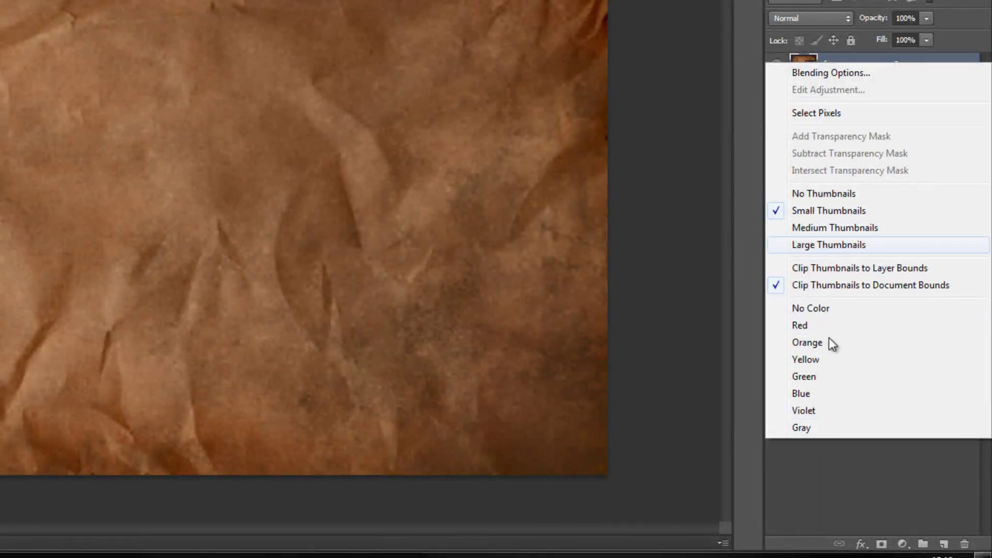
{"action": "left_click", "coordinate": [819, 486]}
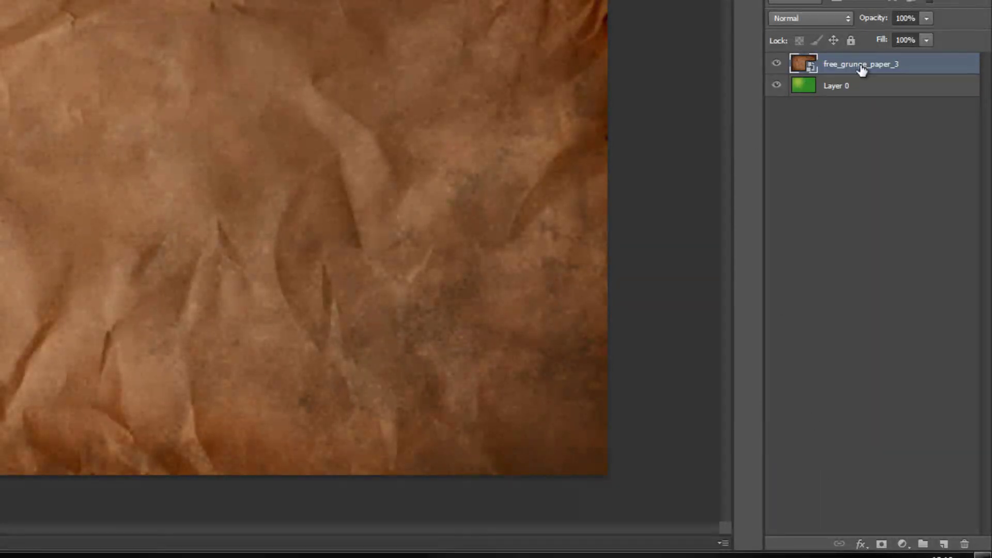
{"action": "left_click", "coordinate": [923, 543]}
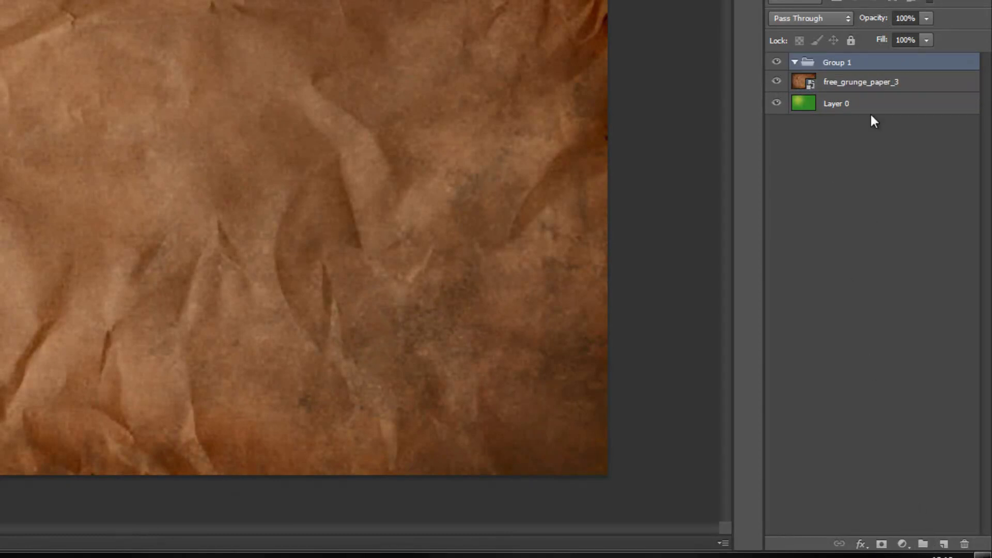
{"action": "key", "text": "ctrl+z"}
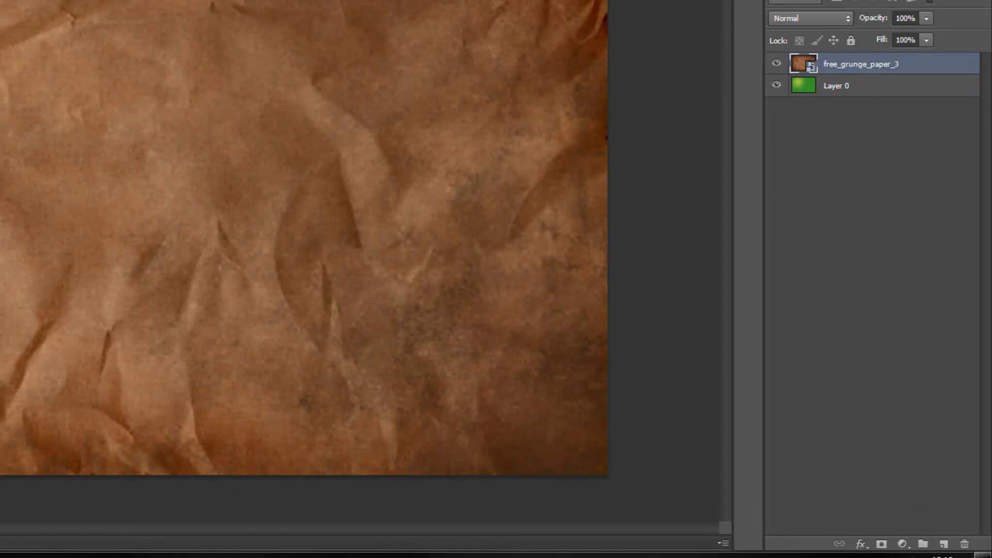
Step: Rasterize the free_grunge_paper_3 layer by merging it with a new empty layer
{"action": "left_click", "coordinate": [943, 544]}
{"action": "left_click", "coordinate": [846, 87], "text": "shift"}
{"action": "key", "text": "ctrl+e"}
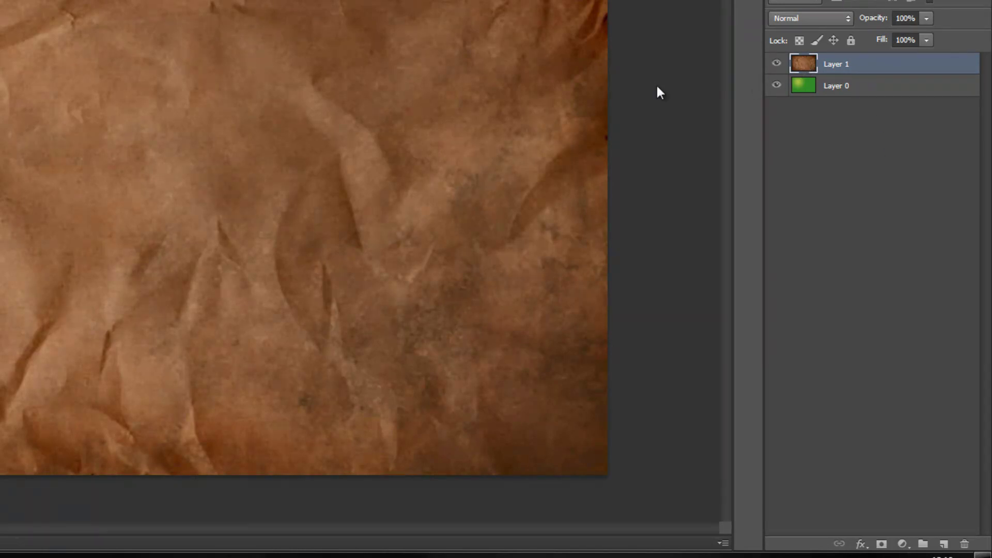
Step: Desaturate the paper texture on Layer 1 and set its blending mode to Overlay
{"action": "key", "text": "ctrl+shift+u"}
{"action": "left_click", "coordinate": [809, 21]}
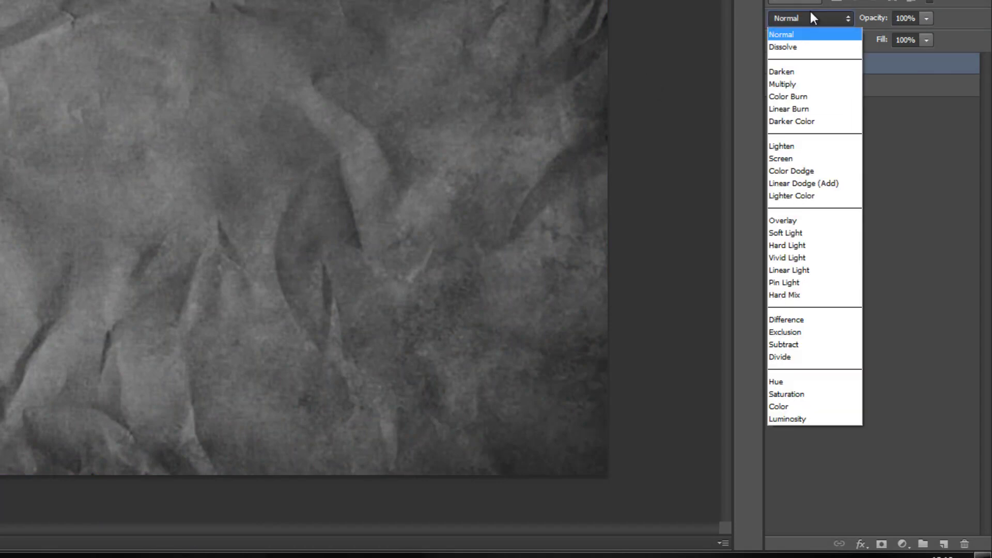
{"action": "left_click", "coordinate": [784, 222]}
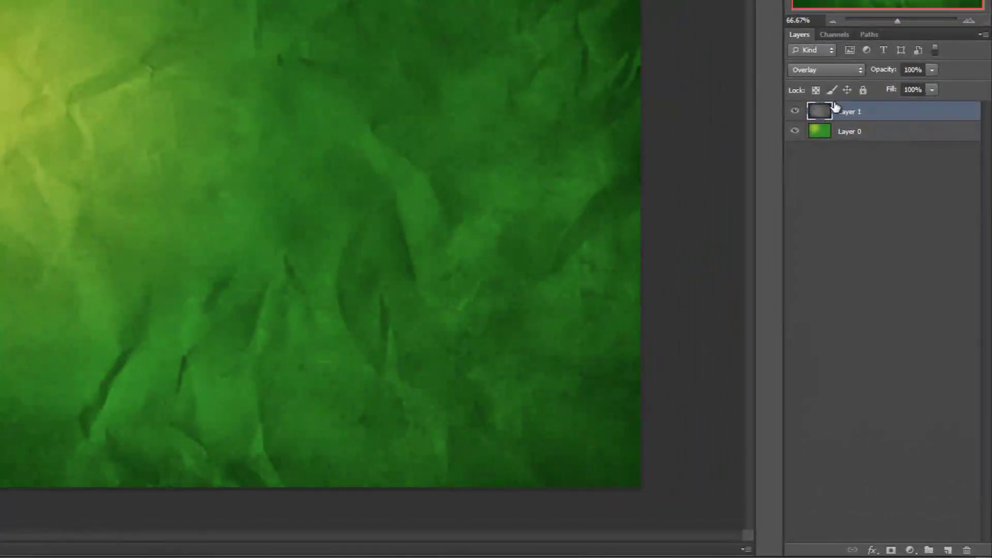
Step: Duplicate Layer 1 and rotate the copy 180 degrees within the canvas
{"action": "left_click_drag", "start_coordinate": [835, 107], "coordinate": [834, 103]}
{"action": "key", "text": "ctrl+j"}
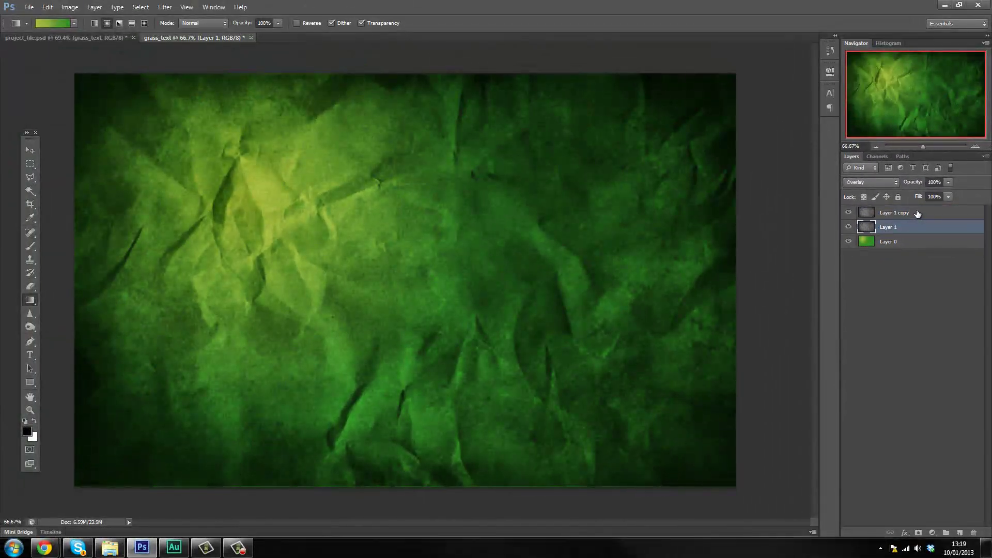
{"action": "key", "text": "ctrl+t"}
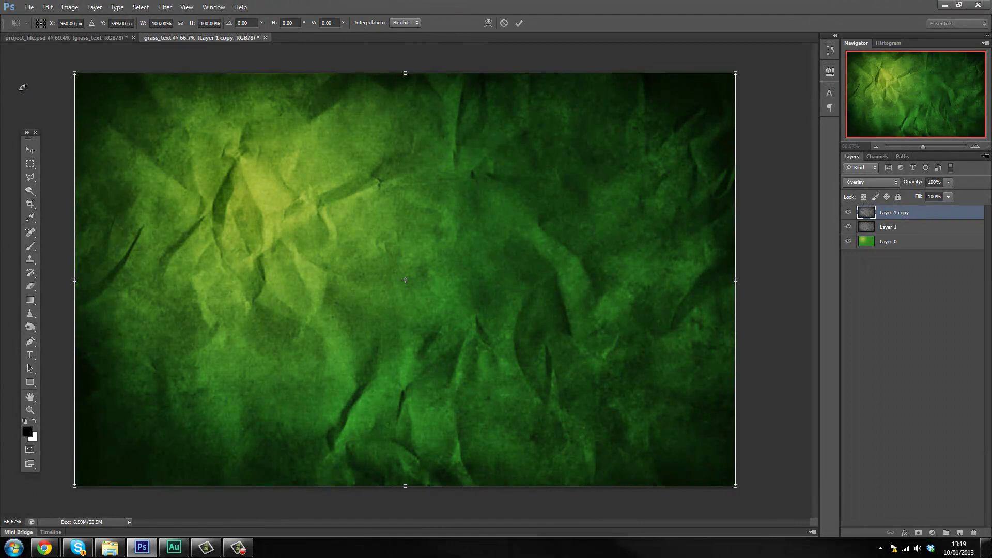
{"action": "left_click_drag", "start_coordinate": [23, 88], "coordinate": [751, 410]}
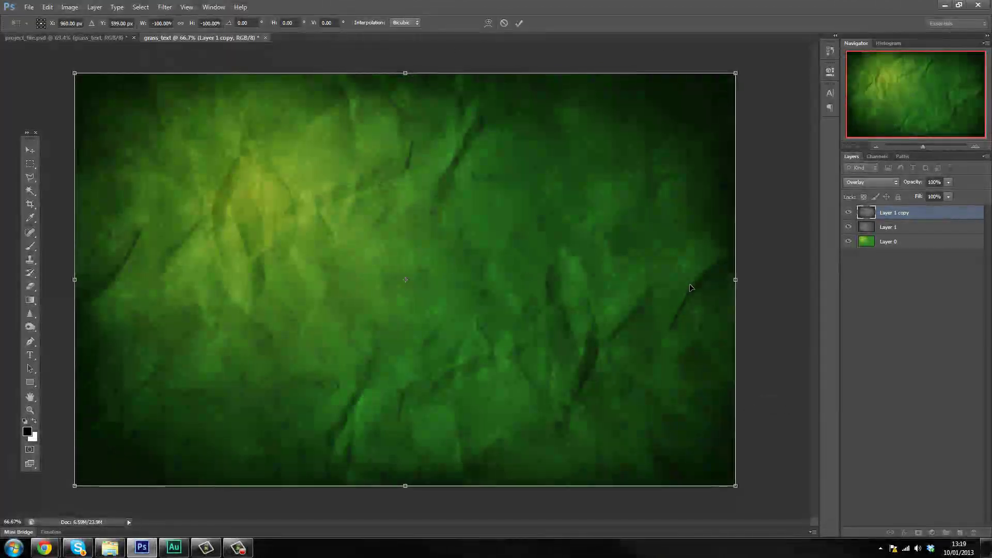
{"action": "key", "text": "Return"}
{"action": "key", "text": "g"}
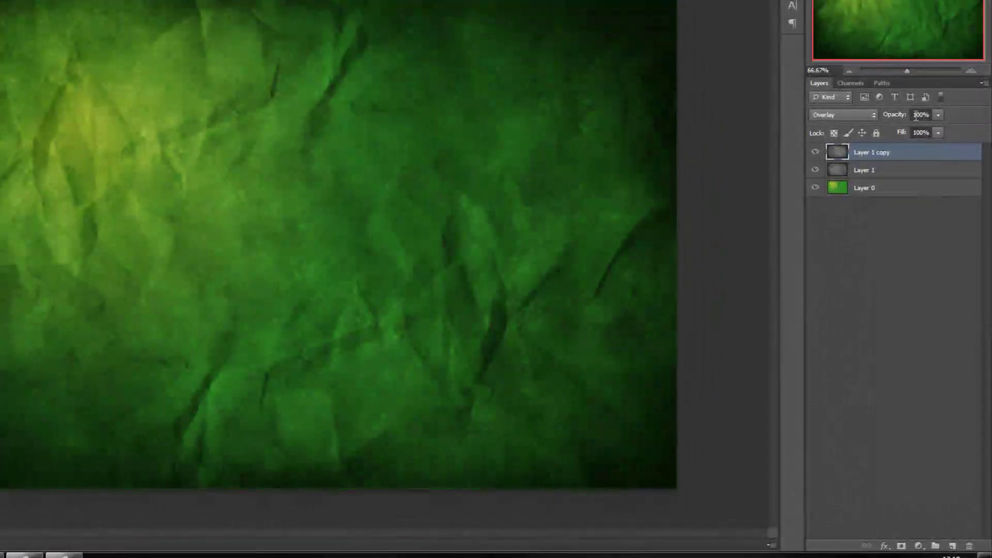
Step: Set the opacity of Layer 1 copy to 60%
{"action": "left_click", "coordinate": [913, 115]}
{"action": "type", "text": "60"}
{"action": "key", "text": "Return"}
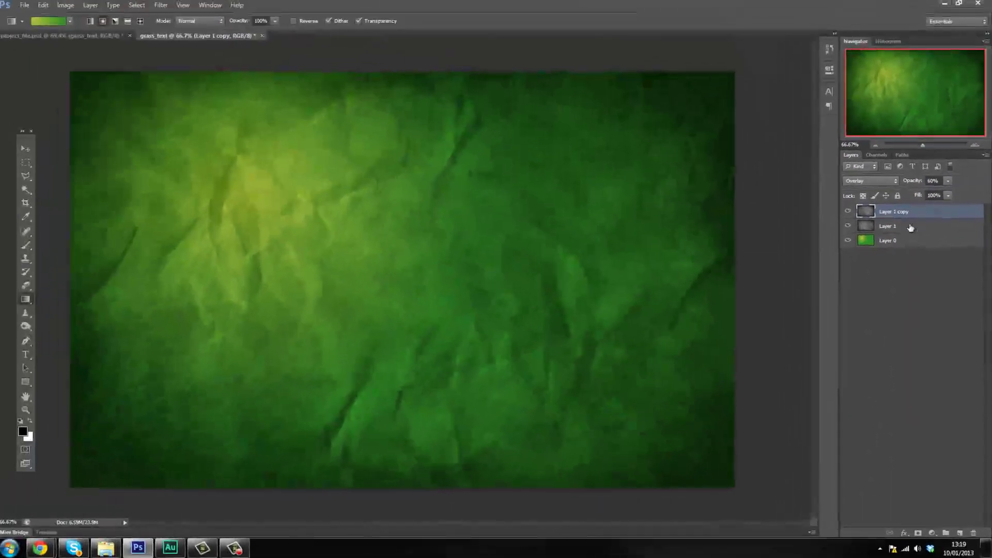
Step: Place the burn-grunge image above Layer 1 and rotate it 90 degrees clockwise into landscape orientation
{"action": "left_click", "coordinate": [912, 227]}
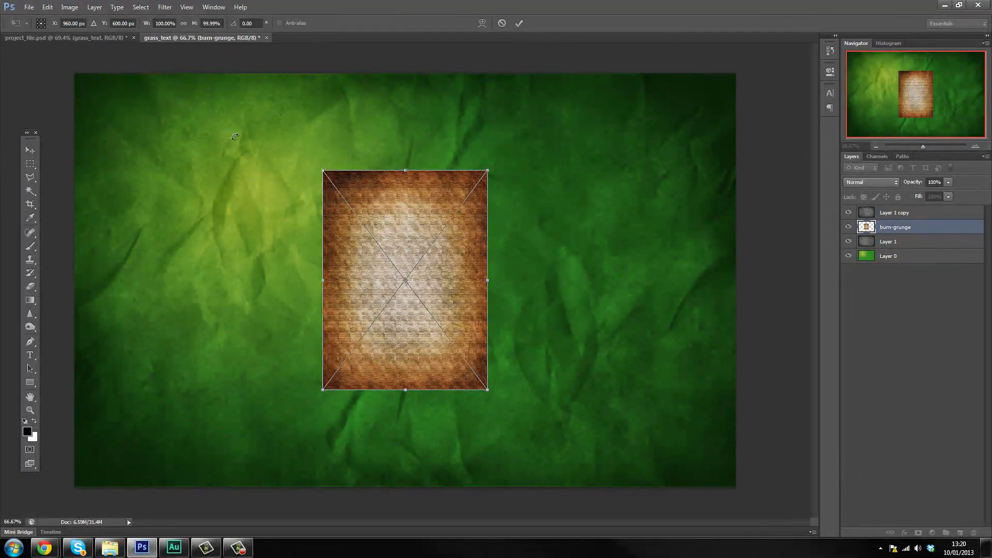
{"action": "mouse_move", "coordinate": [255, 143]}
{"action": "left_mouse_down"}
{"action": "mouse_move", "coordinate": [449, 155]}
{"action": "mouse_move", "coordinate": [509, 189]}
{"action": "mouse_move", "coordinate": [492, 168]}
{"action": "left_mouse_up"}
{"action": "key", "text": "Return"}
{"action": "key", "text": "v"}
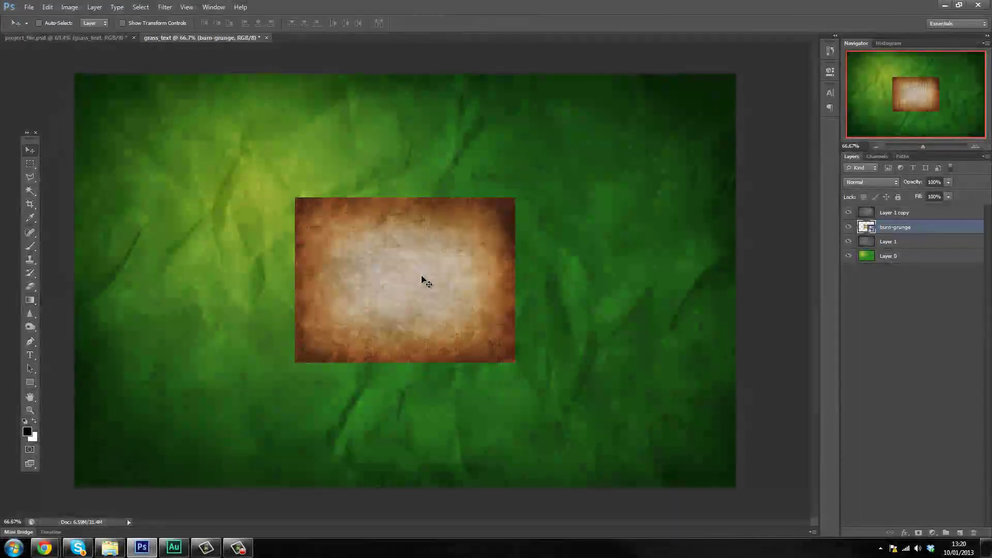
Step: Align the burn-grunge texture with the canvas's upper-left corner and scale it to cover the whole canvas
{"action": "mouse_move", "coordinate": [420, 281]}
{"action": "left_mouse_down"}
{"action": "mouse_move", "coordinate": [226, 177]}
{"action": "mouse_move", "coordinate": [199, 148]}
{"action": "mouse_move", "coordinate": [212, 149]}
{"action": "mouse_move", "coordinate": [200, 151]}
{"action": "left_mouse_up"}
{"action": "key", "text": "ctrl+t"}
{"action": "mouse_move", "coordinate": [295, 239]}
{"action": "left_mouse_down"}
{"action": "mouse_move", "coordinate": [594, 362]}
{"action": "mouse_move", "coordinate": [703, 393]}
{"action": "mouse_move", "coordinate": [736, 487]}
{"action": "left_mouse_up"}
{"action": "key", "text": "Return"}
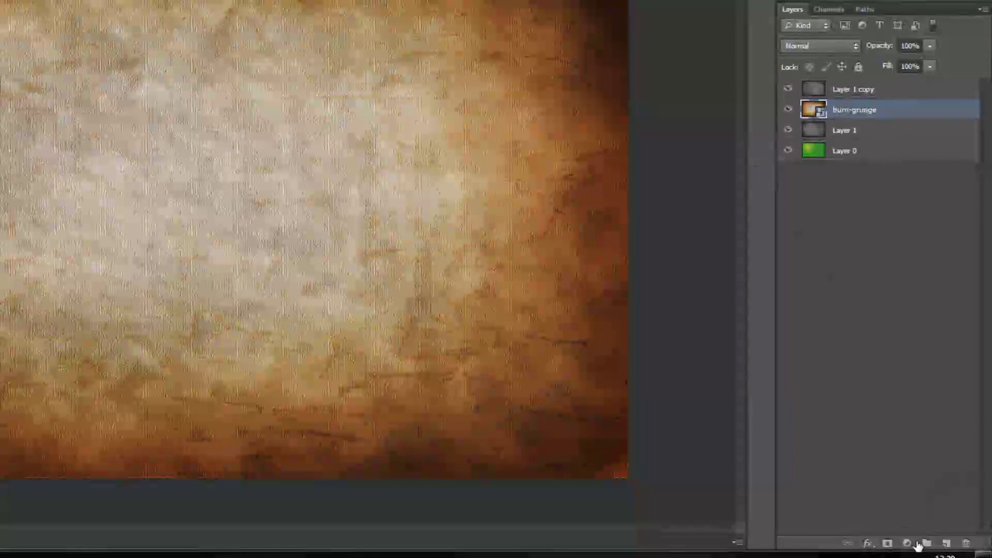
Step: Rasterize the burn-grunge layer by merging it with a new empty layer
{"action": "left_click", "coordinate": [946, 543]}
{"action": "left_click", "coordinate": [892, 133], "text": "shift"}
{"action": "key", "text": "ctrl+e"}
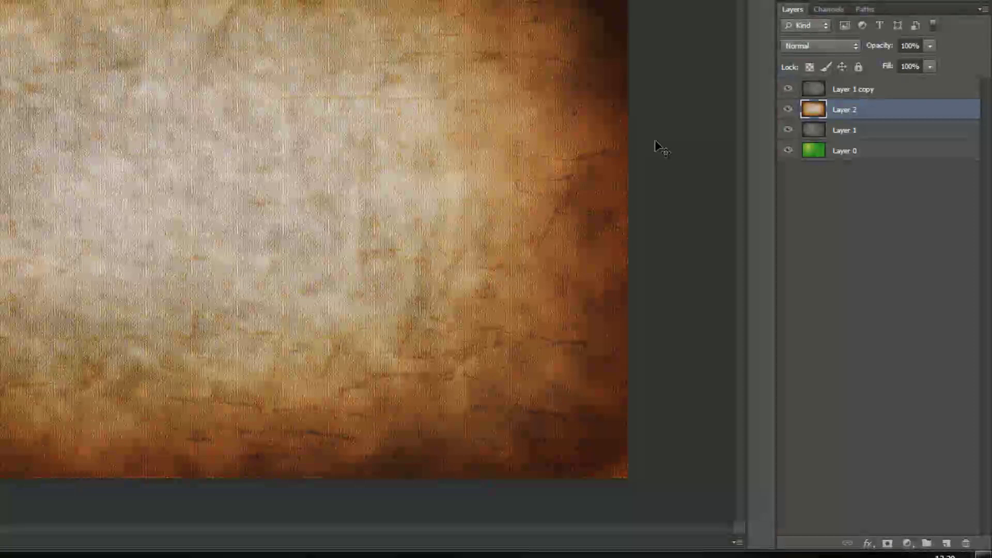
Step: Desaturate Layer 2, set its blending mode to Overlay and move it above Layer 1 copy
{"action": "key", "text": "ctrl+shift+u"}
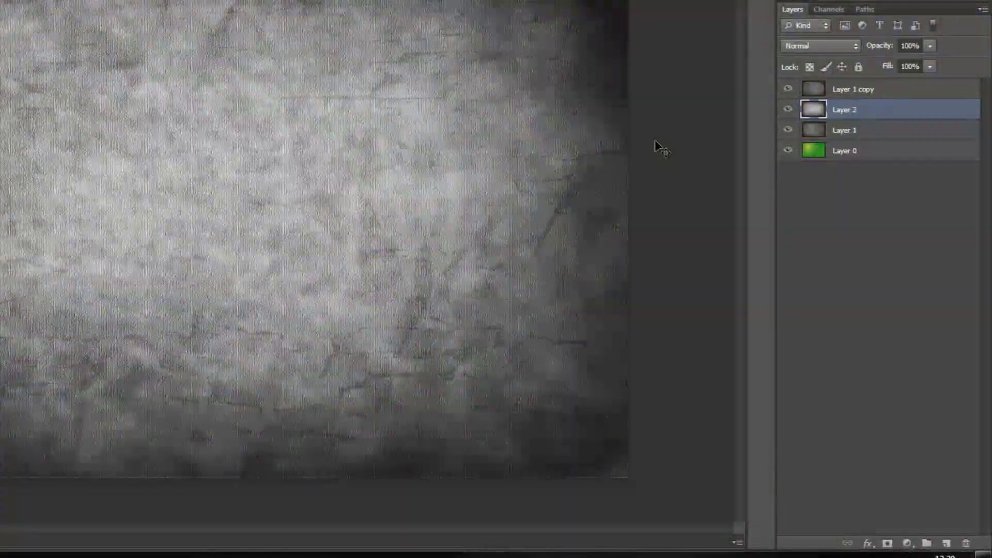
{"action": "left_click", "coordinate": [814, 47]}
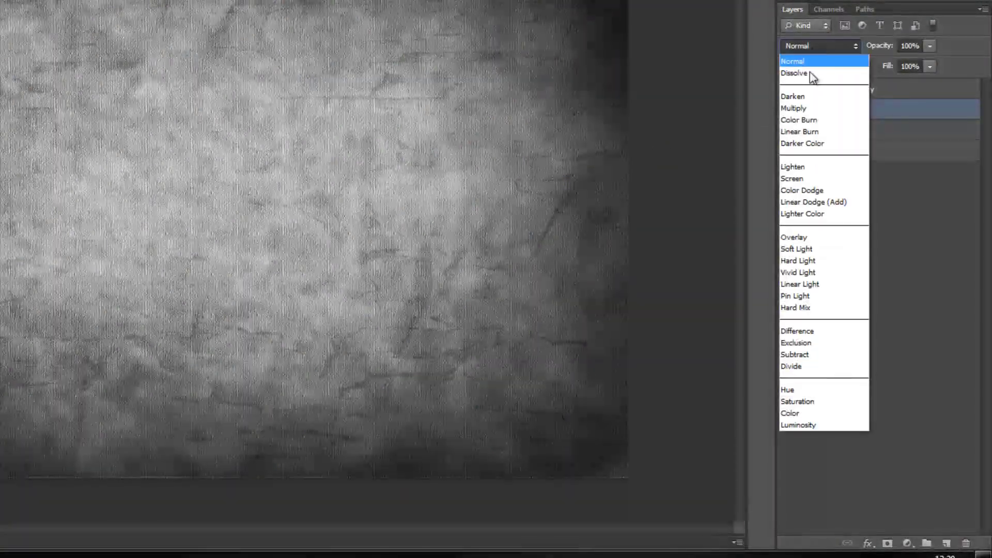
{"action": "left_click", "coordinate": [800, 237]}
{"action": "left_click_drag", "start_coordinate": [879, 96], "coordinate": [881, 85]}
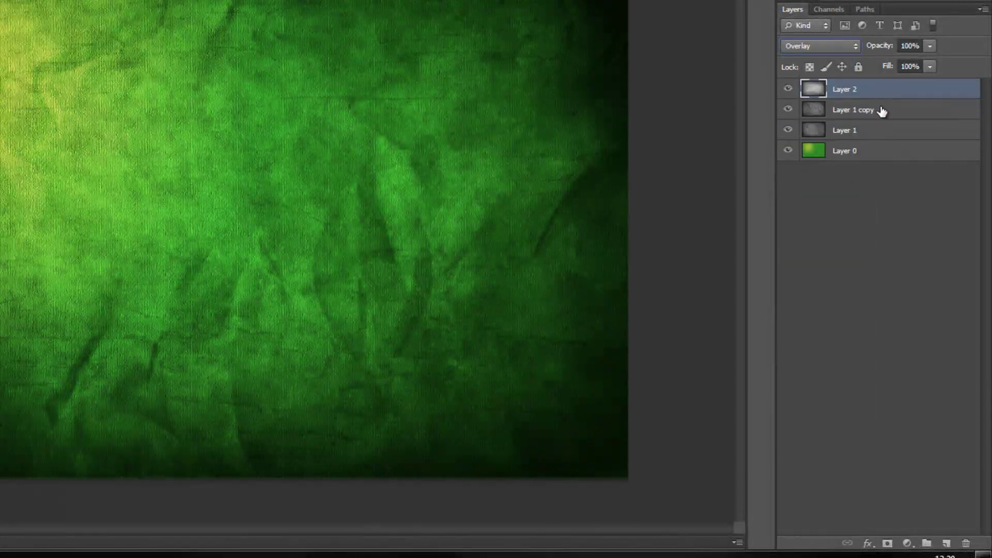
Step: Set the opacity of Layer 2 to 50%
{"action": "left_click", "coordinate": [915, 45]}
{"action": "left_click_drag", "start_coordinate": [915, 45], "coordinate": [855, 48]}
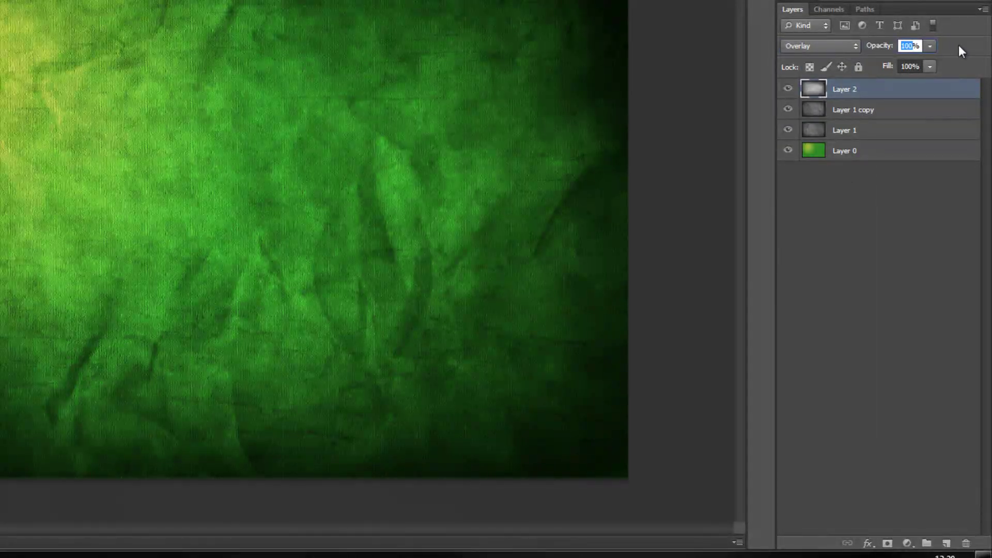
{"action": "type", "text": "50"}
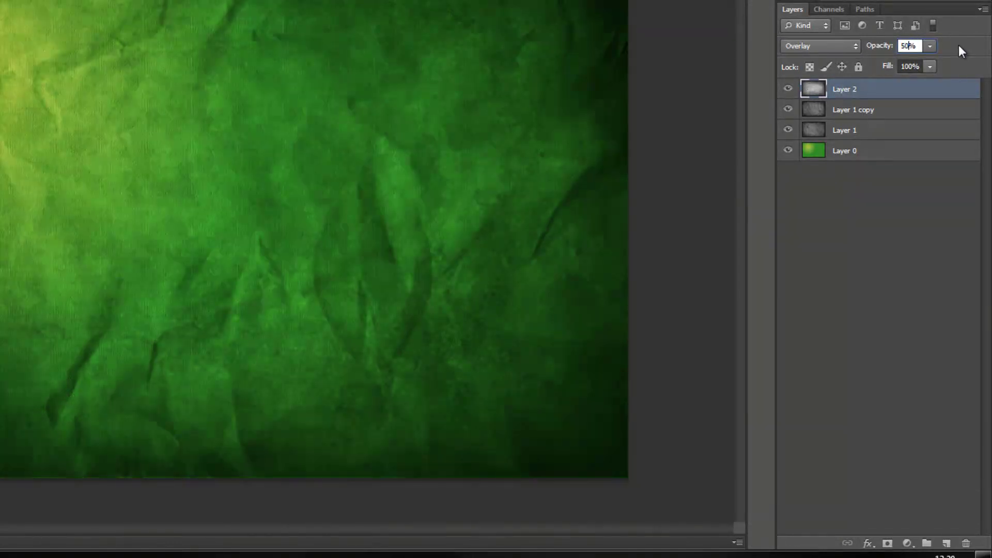
{"action": "left_click", "coordinate": [841, 242]}
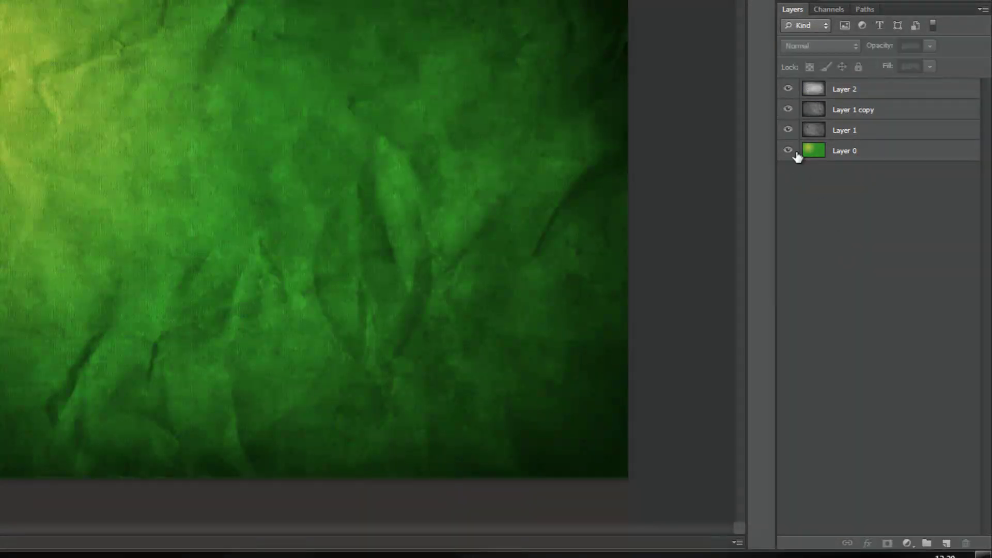
Step: Duplicate Layer 2 and rotate the copy 180 degrees within the canvas
{"action": "left_click", "coordinate": [847, 89]}
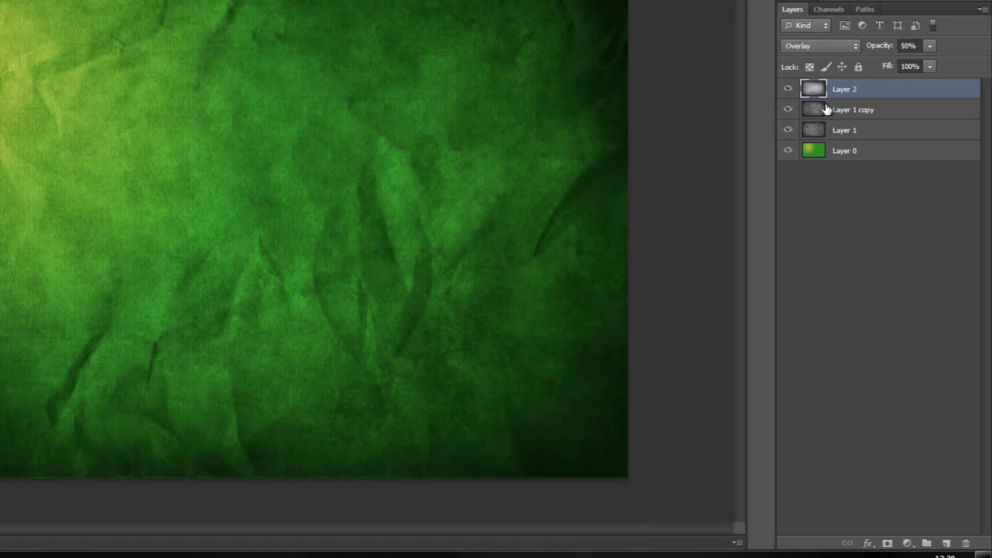
{"action": "left_click_drag", "start_coordinate": [828, 110], "coordinate": [807, 117]}
{"action": "key", "text": "ctrl+j"}
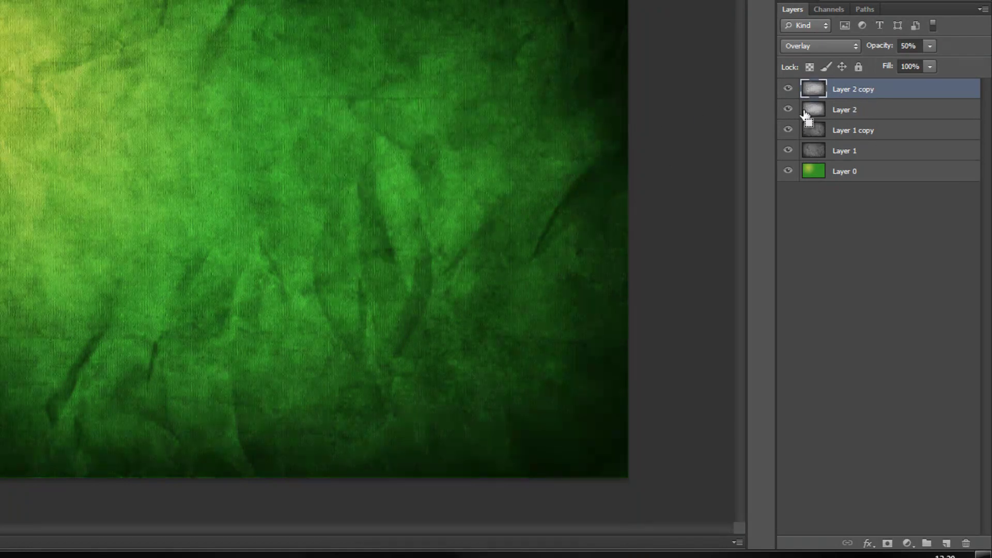
{"action": "key", "text": "ctrl+t"}
{"action": "left_click_drag", "start_coordinate": [643, 486], "coordinate": [599, 362]}
{"action": "key", "text": "Return"}
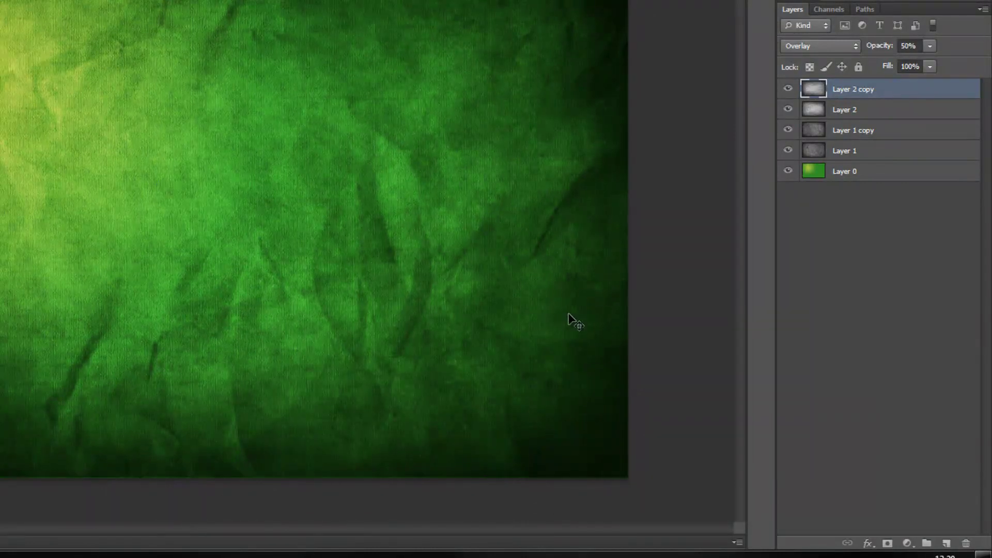
Step: Set the opacity of Layer 2 copy to 30%
{"action": "left_click", "coordinate": [914, 43]}
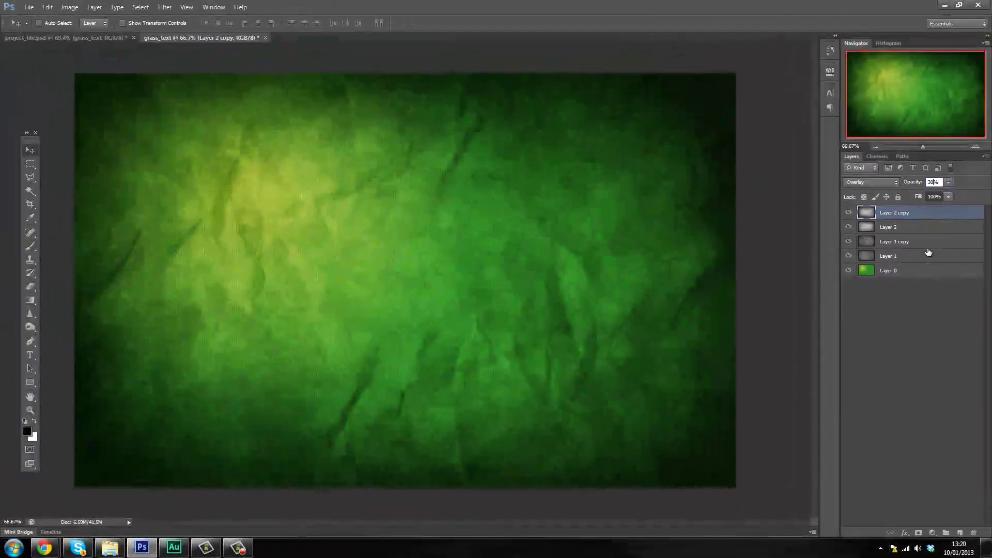
{"action": "left_click", "coordinate": [907, 113]}
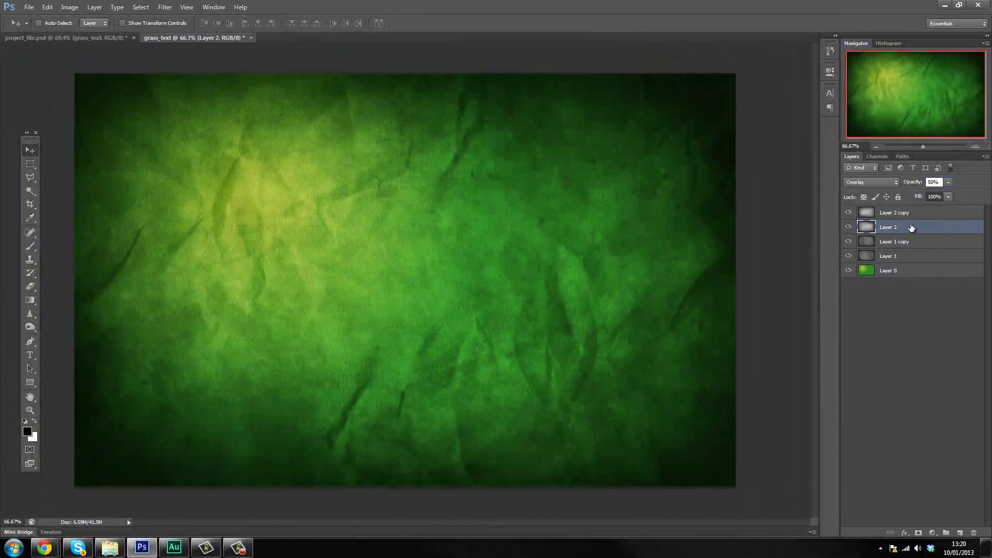
{"action": "left_click", "coordinate": [905, 243]}
{"action": "left_click", "coordinate": [901, 213]}
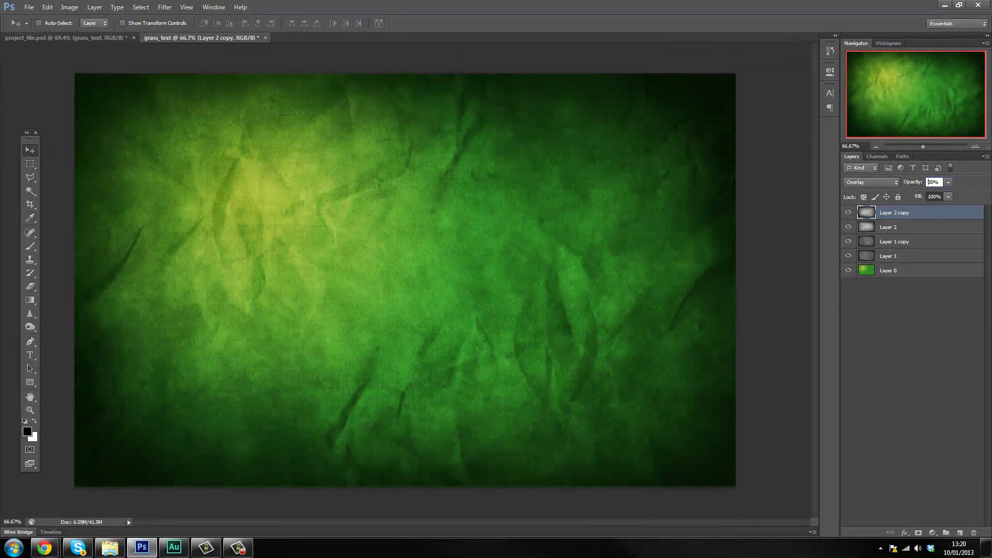
Step: Place the Paper_Texture_by_Spiteful_Pie_Stock image from the file explorer and stretch it horizontally to cover the whole canvas
{"action": "key", "text": "alt+Tab"}
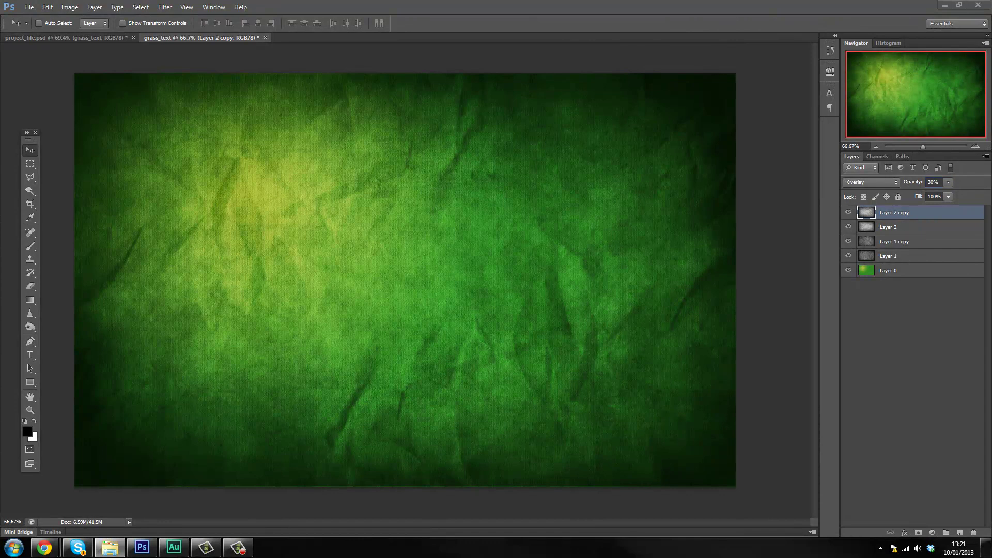
{"action": "left_click_drag", "start_coordinate": [426, 177], "coordinate": [411, 228]}
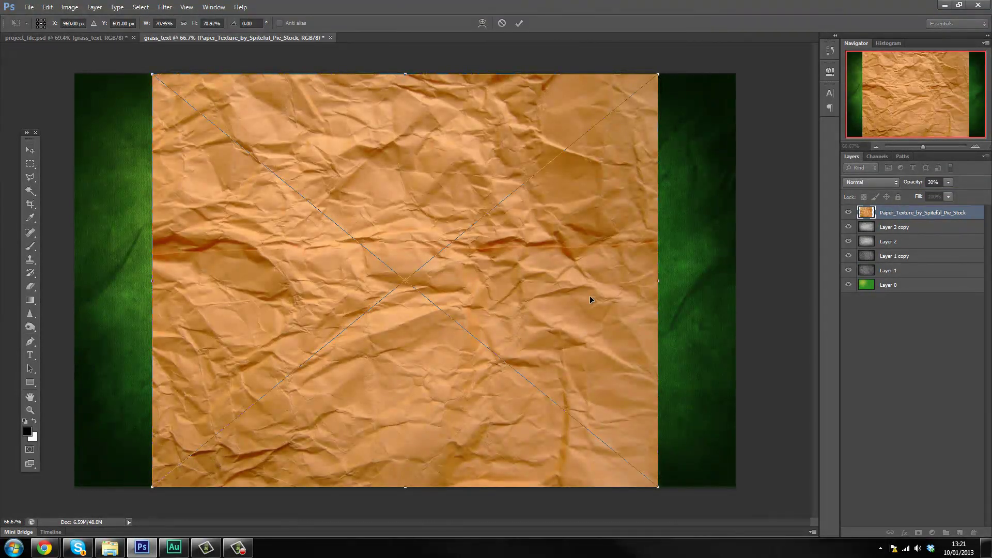
{"action": "left_click_drag", "start_coordinate": [589, 299], "coordinate": [486, 286]}
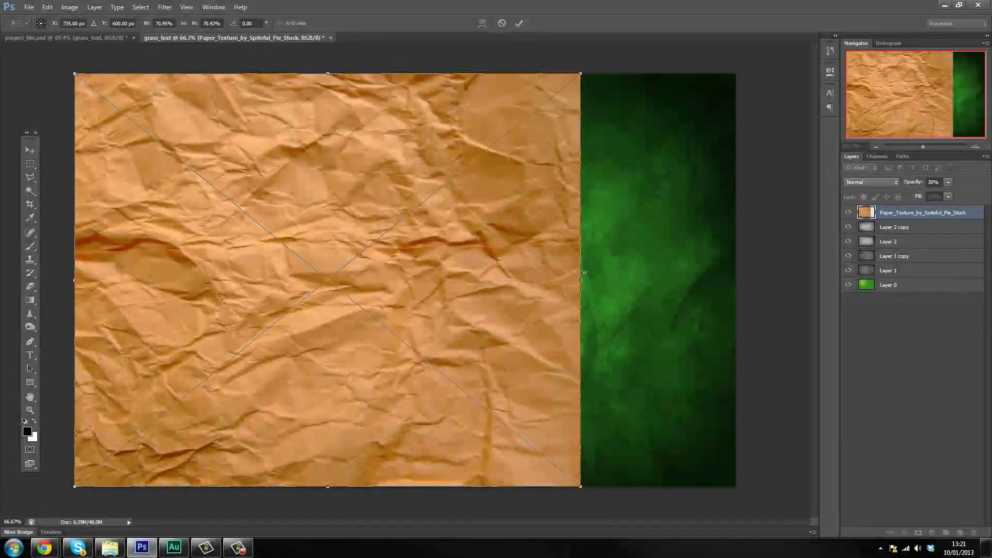
{"action": "left_click_drag", "start_coordinate": [583, 281], "coordinate": [740, 290]}
{"action": "key", "text": "Return"}
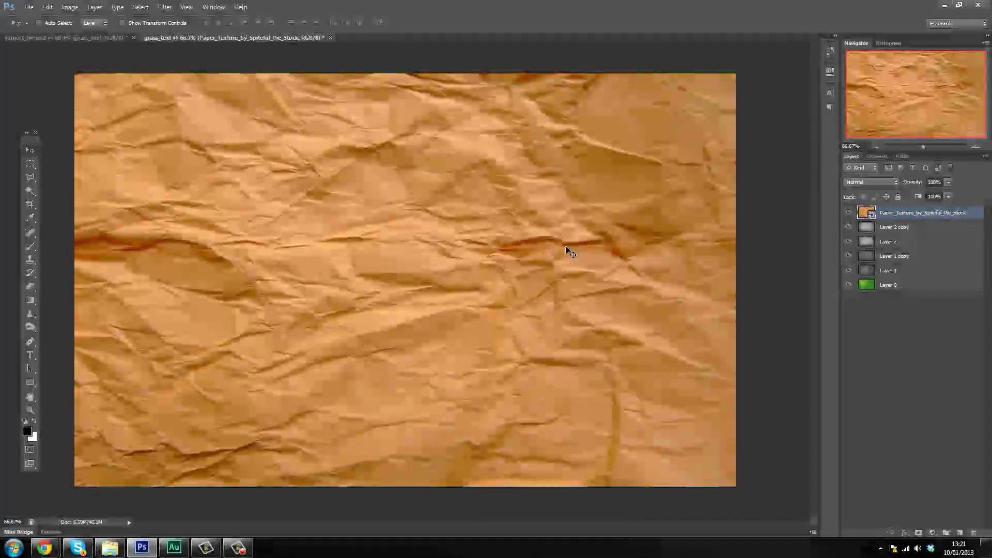
Step: Rasterize the placed crumpled paper texture by merging it with a new empty layer, and desaturate the result
{"action": "left_click", "coordinate": [959, 533]}
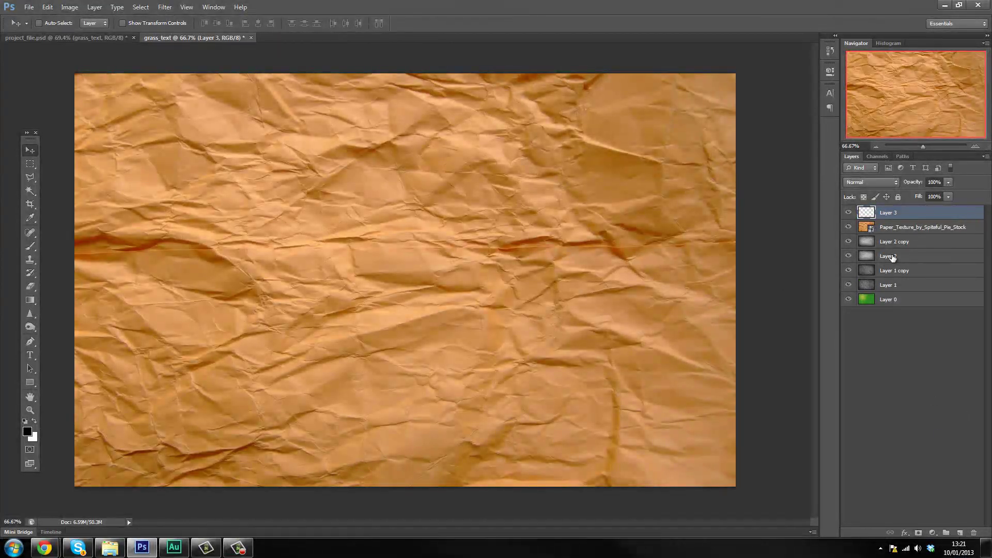
{"action": "key", "text": "ctrl+e"}
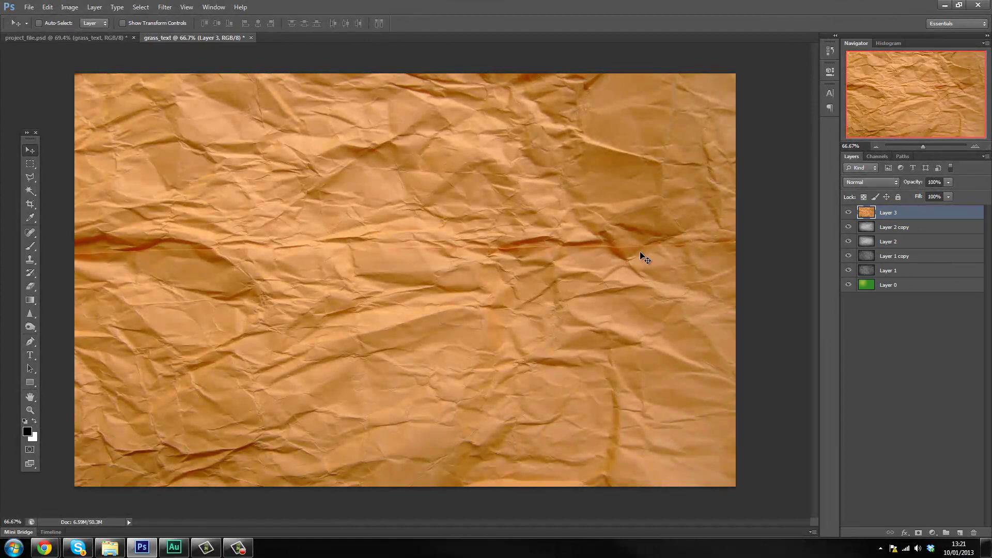
{"action": "key", "text": "ctrl+shift+u"}
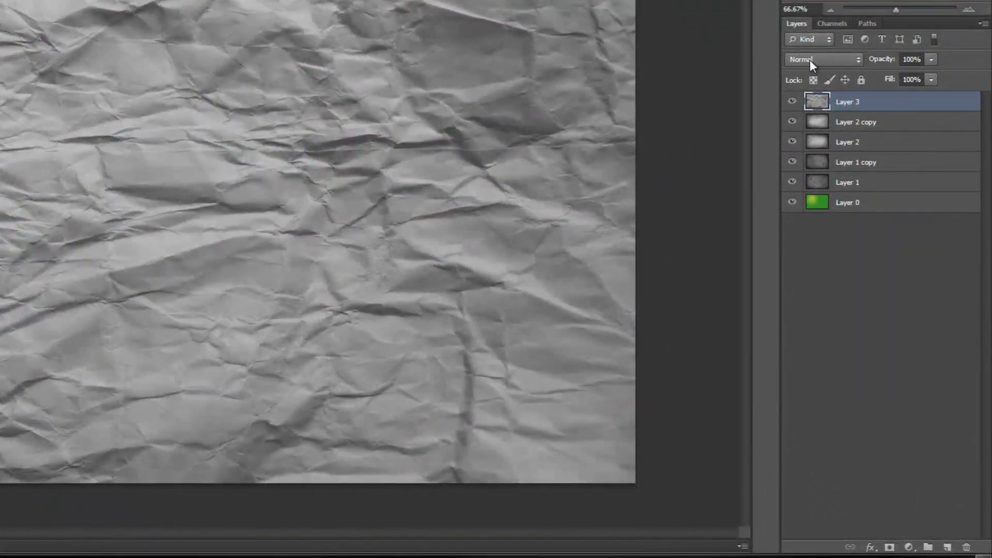
Step: Set Layer 3 to the Overlay blending mode with 30% opacity
{"action": "left_click", "coordinate": [810, 60]}
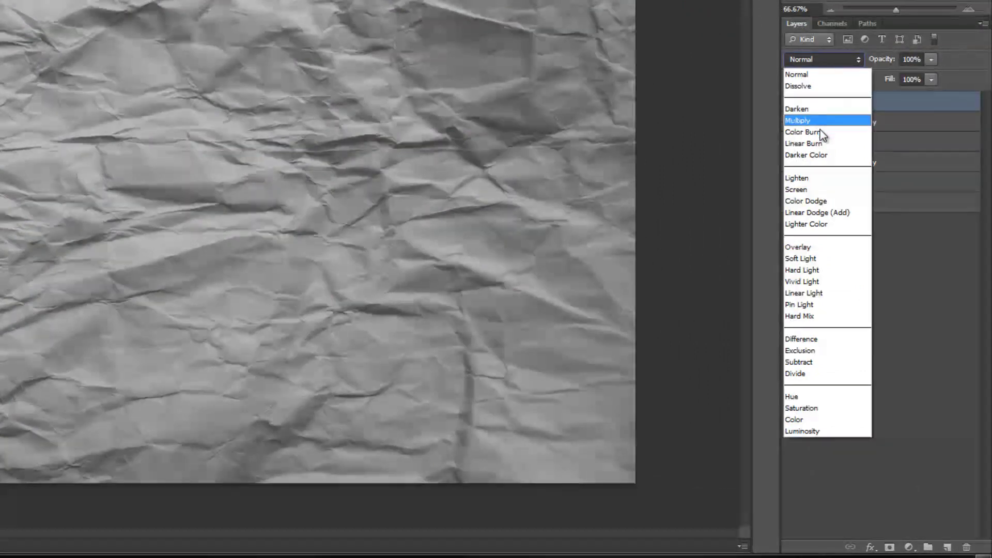
{"action": "left_click", "coordinate": [809, 247]}
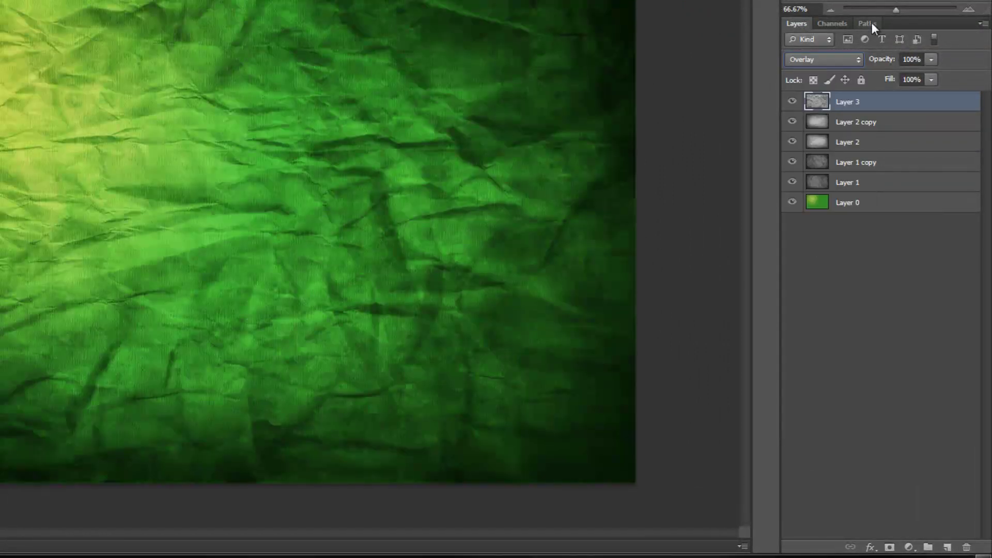
{"action": "left_click", "coordinate": [915, 59]}
{"action": "type", "text": "50"}
{"action": "type", "text": "30"}
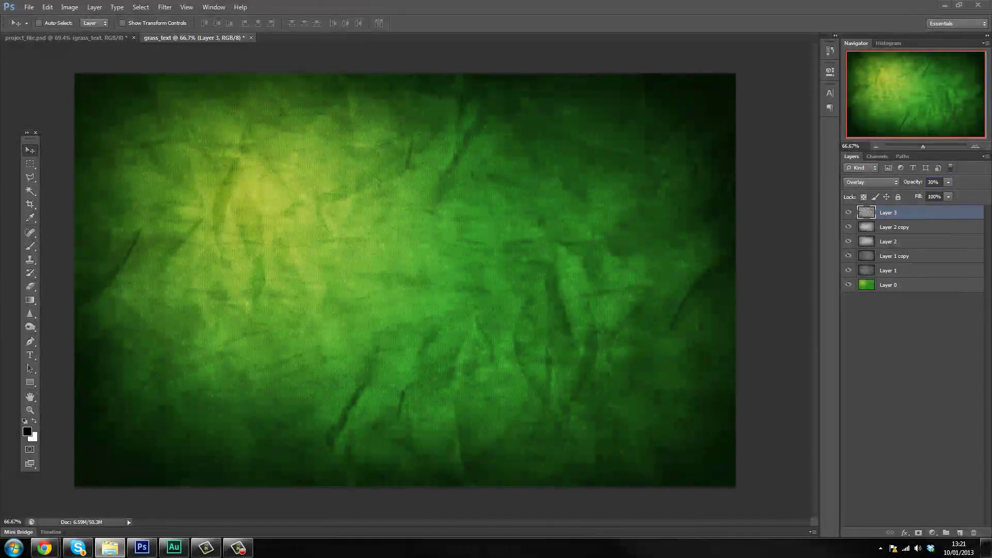
Step: Place the Grunge_Paper_by_Stock7000 image from the file explorer above Layer 3 and rotate it 90 degrees
{"action": "left_click_drag", "start_coordinate": [991, 113], "coordinate": [494, 196]}
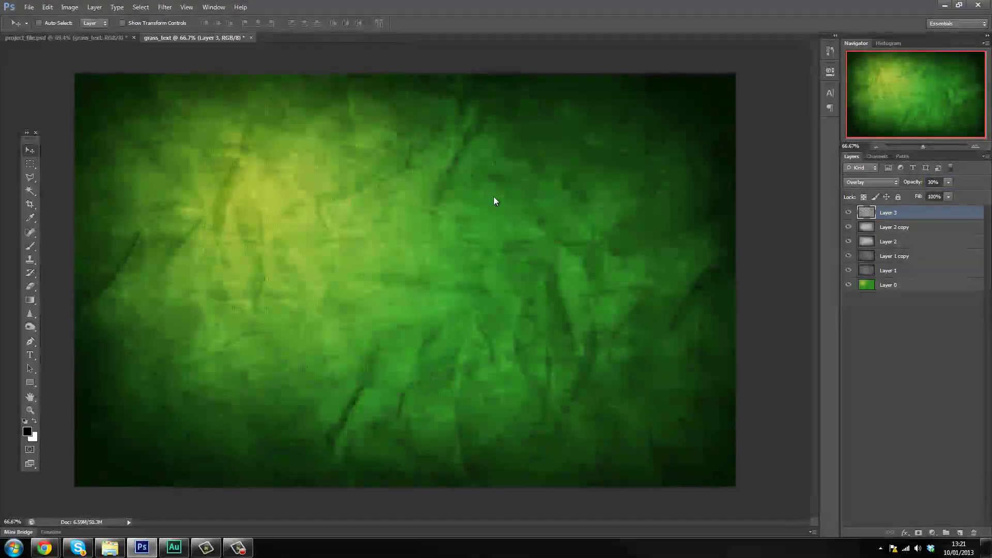
{"action": "left_click_drag", "start_coordinate": [203, 90], "coordinate": [516, 76]}
{"action": "key", "text": "Return"}
Step: Move the Grunge_Paper_by_Stock7000 texture to the canvas's upper-left corner and scale it to cover the whole canvas
{"action": "left_click_drag", "start_coordinate": [395, 190], "coordinate": [284, 142]}
{"action": "key", "text": "ctrl+t"}
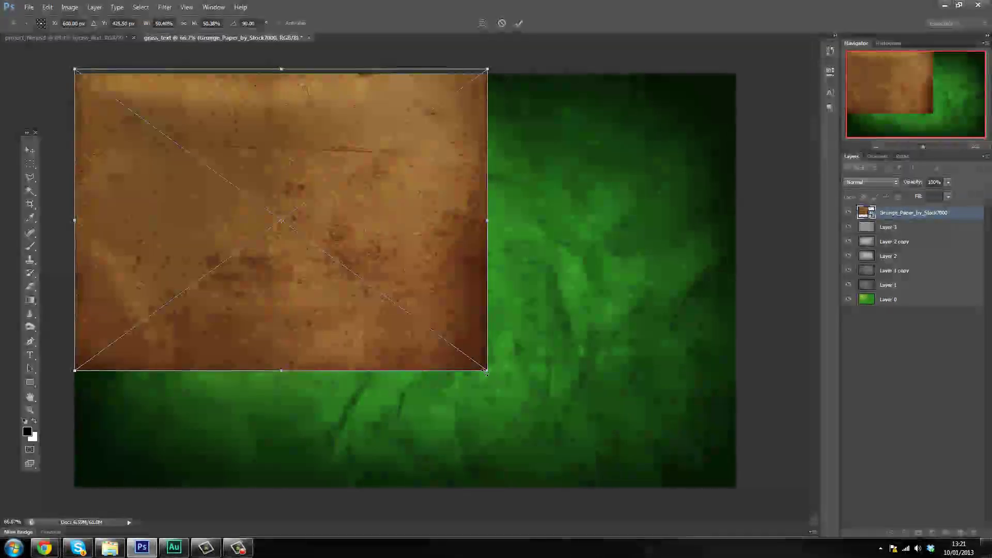
{"action": "left_click_drag", "start_coordinate": [487, 370], "coordinate": [735, 486]}
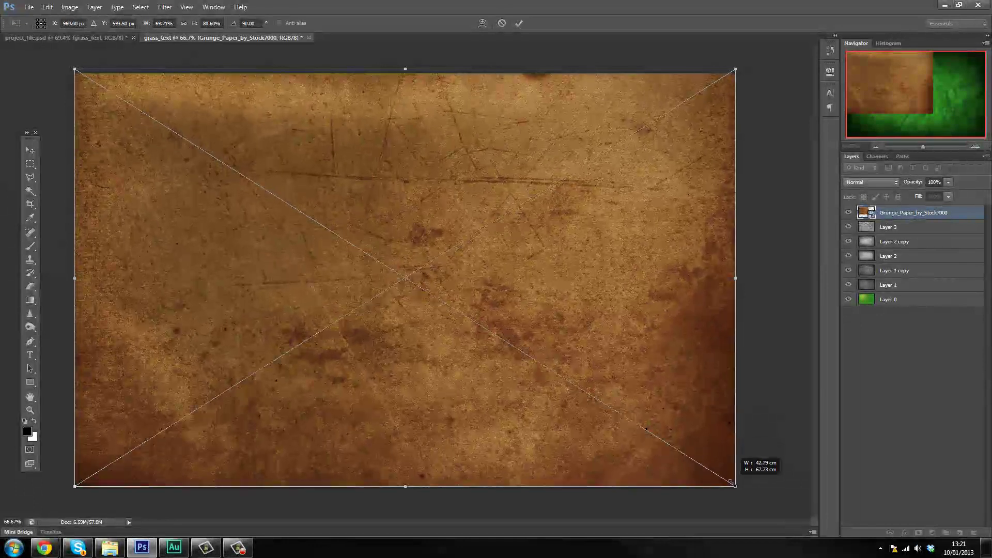
{"action": "key", "text": "Return"}
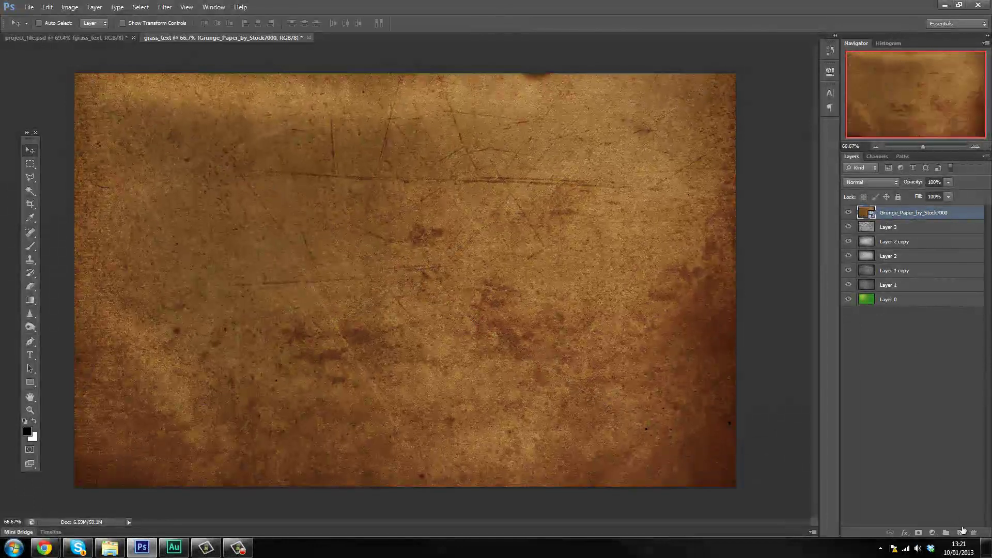
Step: Rasterize the Grunge_Paper_by_Stock7000 layer by merging it with a new empty layer, and desaturate the result
{"action": "left_click", "coordinate": [959, 532]}
{"action": "left_click", "coordinate": [899, 227], "text": "shift"}
{"action": "key", "text": "ctrl+e"}
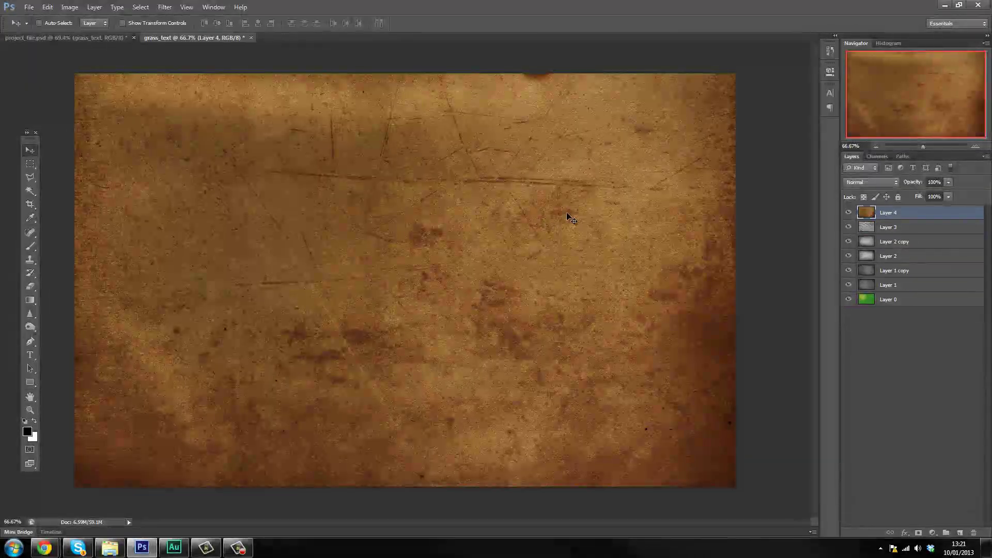
{"action": "key", "text": "ctrl+shift+u"}
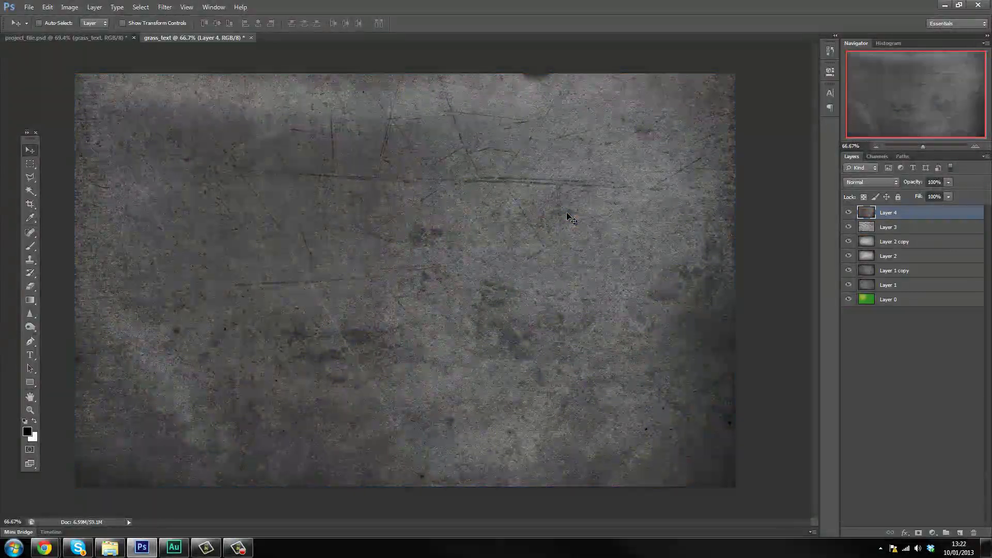
Step: Set Layer 4 to the Overlay blending mode with 50% opacity
{"action": "left_click", "coordinate": [861, 185]}
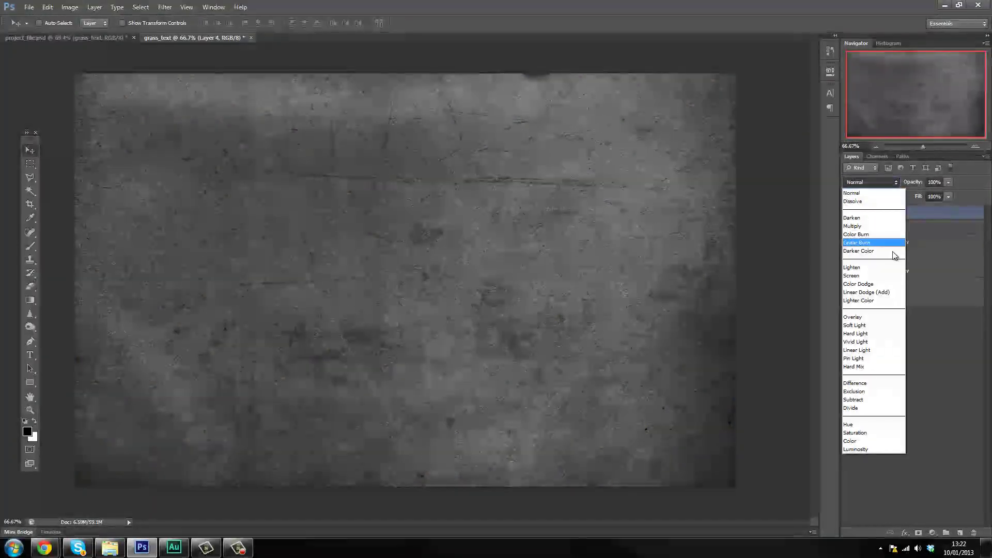
{"action": "left_click", "coordinate": [860, 317]}
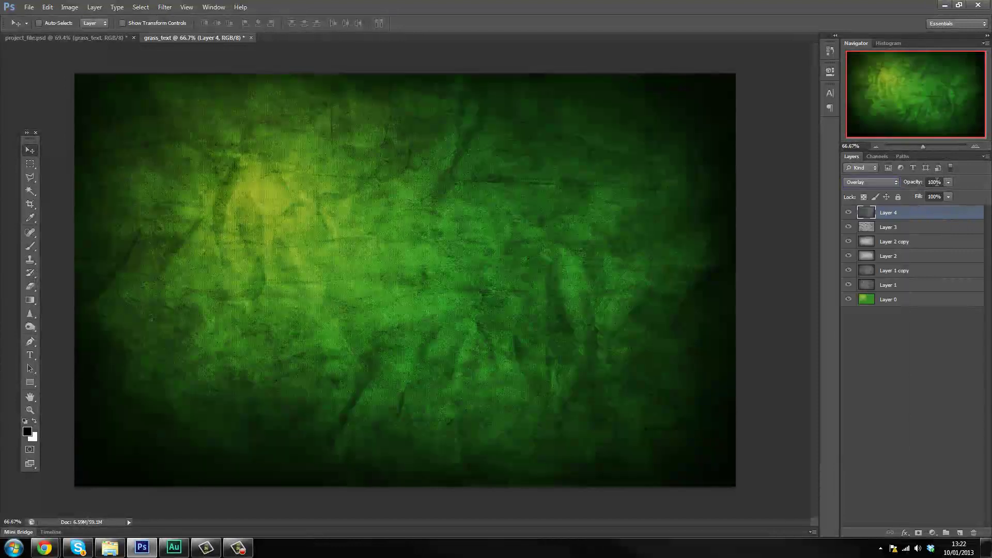
{"action": "left_click", "coordinate": [939, 182]}
{"action": "type", "text": "50"}
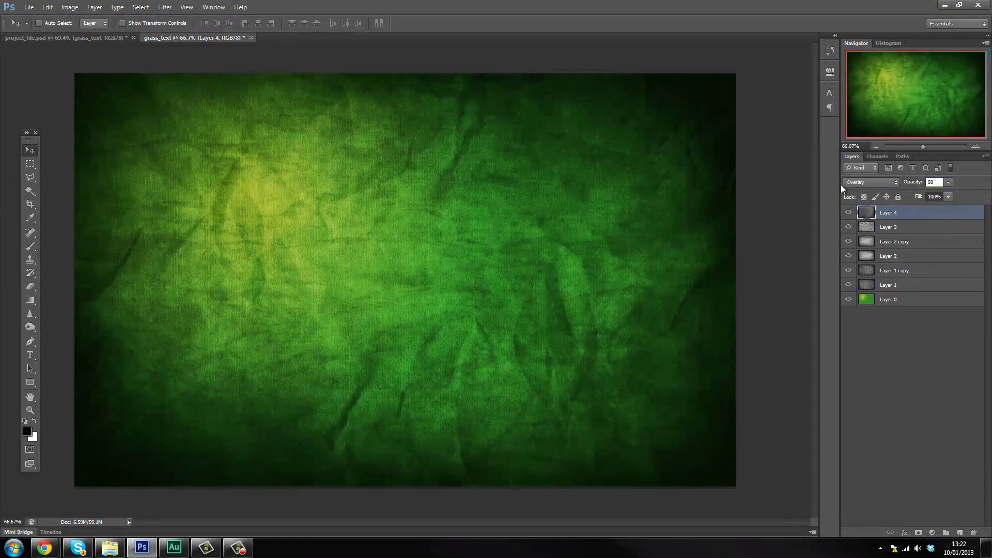
Step: Set Layer 4's opacity to 40%
{"action": "key", "text": "BackSpace"}
{"action": "key", "text": "BackSpace"}
{"action": "type", "text": "40"}
{"action": "key", "text": "Return"}
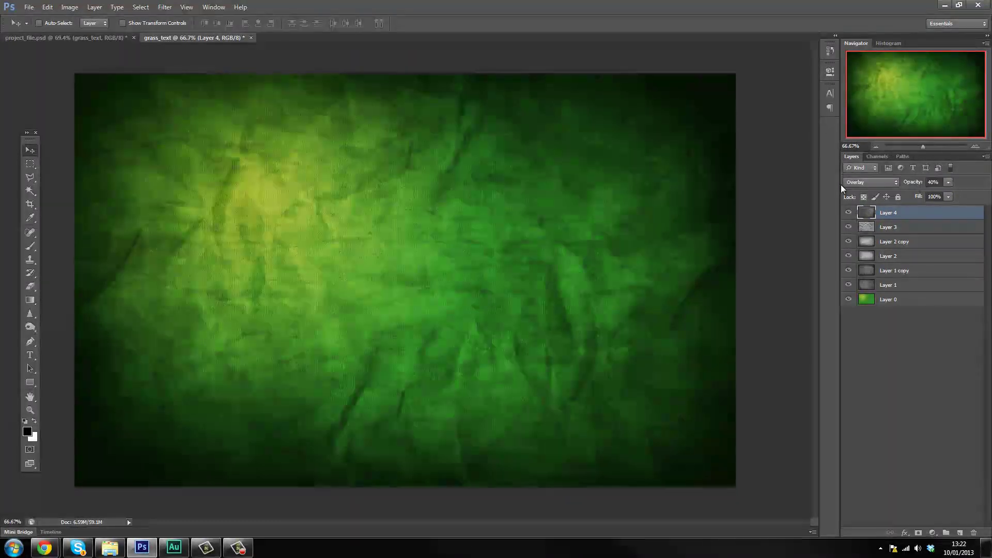
Step: Place the texture_one image from the file explorer directly above Layer 1 and stretch it to cover the full canvas width
{"action": "left_click", "coordinate": [887, 228]}
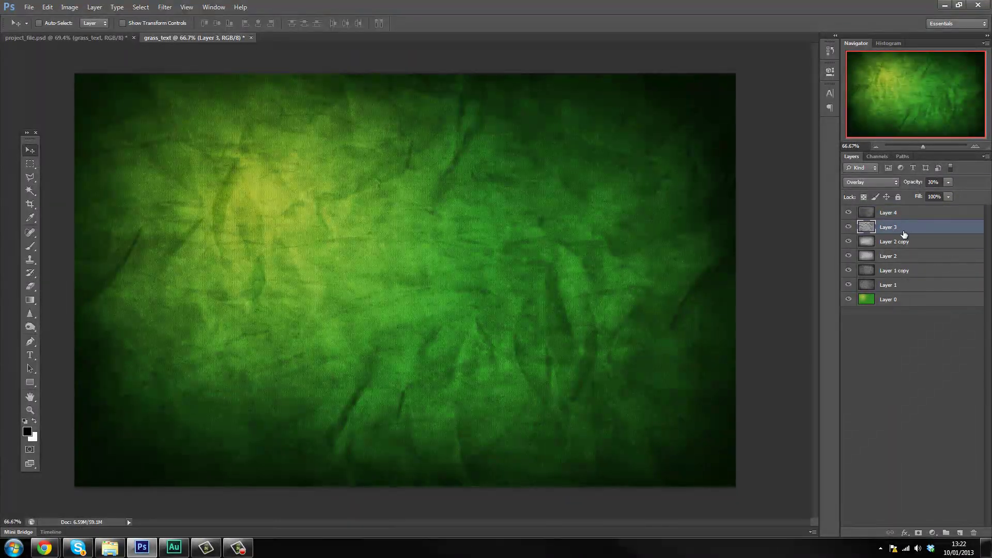
{"action": "key", "text": "alt+bracketleft"}
{"action": "key", "text": "alt+bracketleft"}
{"action": "key", "text": "alt+bracketleft"}
{"action": "key", "text": "alt+bracketleft"}
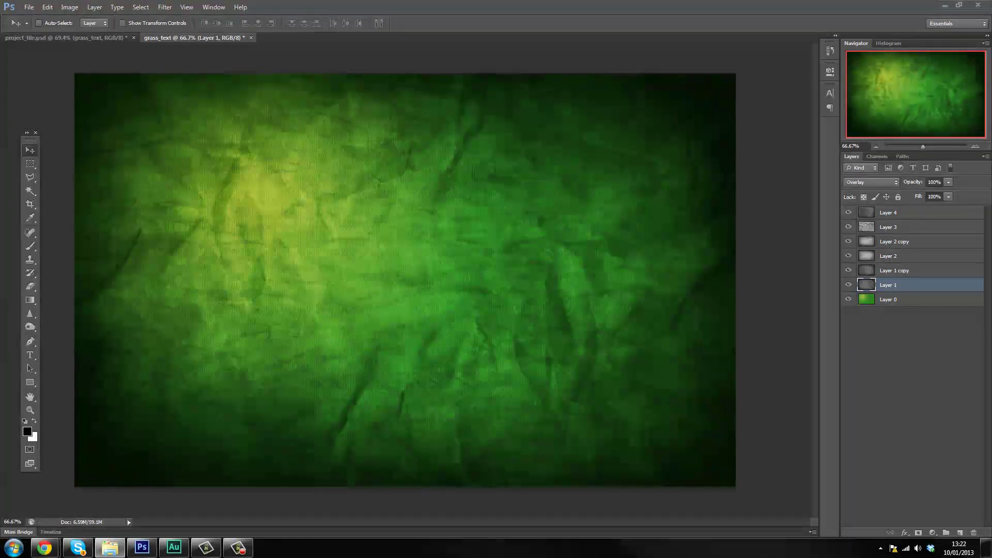
{"action": "left_click_drag", "start_coordinate": [715, 211], "coordinate": [457, 300]}
{"action": "left_click_drag", "start_coordinate": [374, 176], "coordinate": [360, 176]}
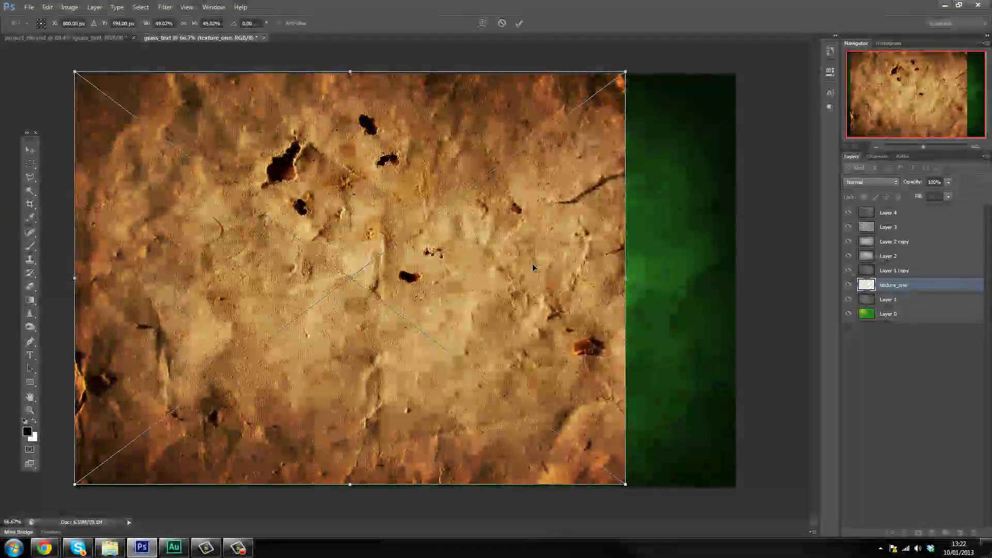
{"action": "left_click_drag", "start_coordinate": [626, 278], "coordinate": [735, 277]}
{"action": "key", "text": "Return"}
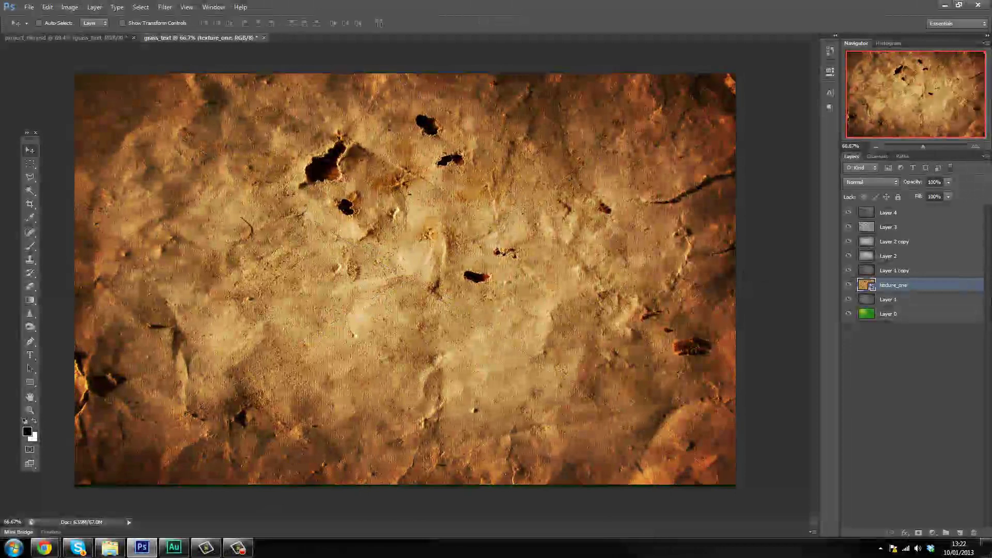
Step: Rasterize the texture_one layer by merging it with a new empty layer, and desaturate the result
{"action": "left_click", "coordinate": [961, 533]}
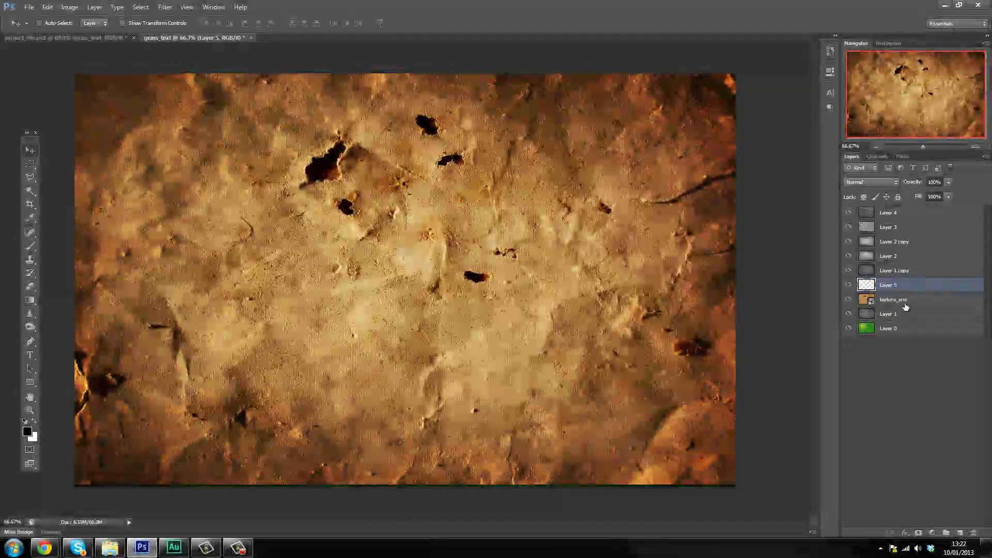
{"action": "key", "text": "ctrl+e"}
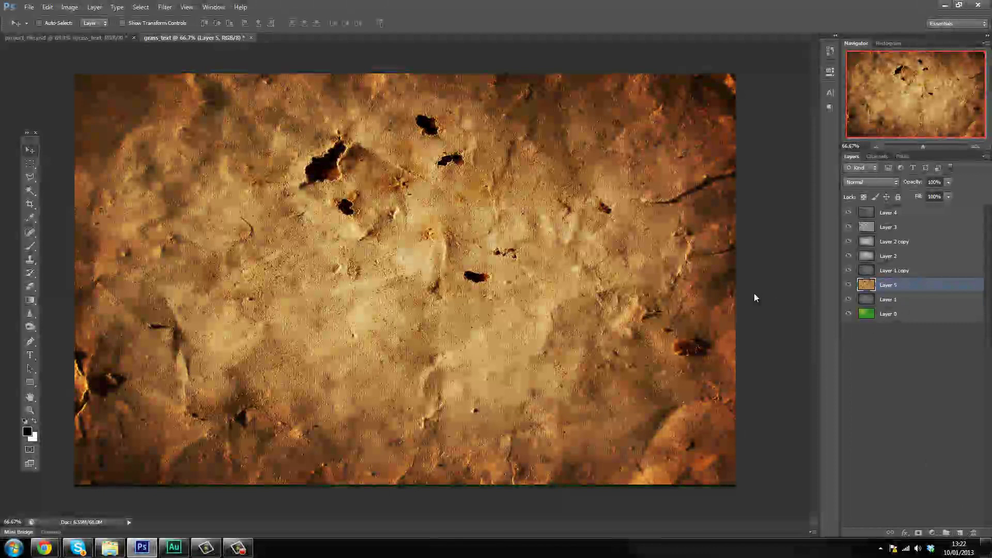
{"action": "key", "text": "ctrl+shift+u"}
Step: Set Layer 5 to the Overlay blending mode with reduced opacity and move it to the top of the layer stack
{"action": "left_click", "coordinate": [881, 184]}
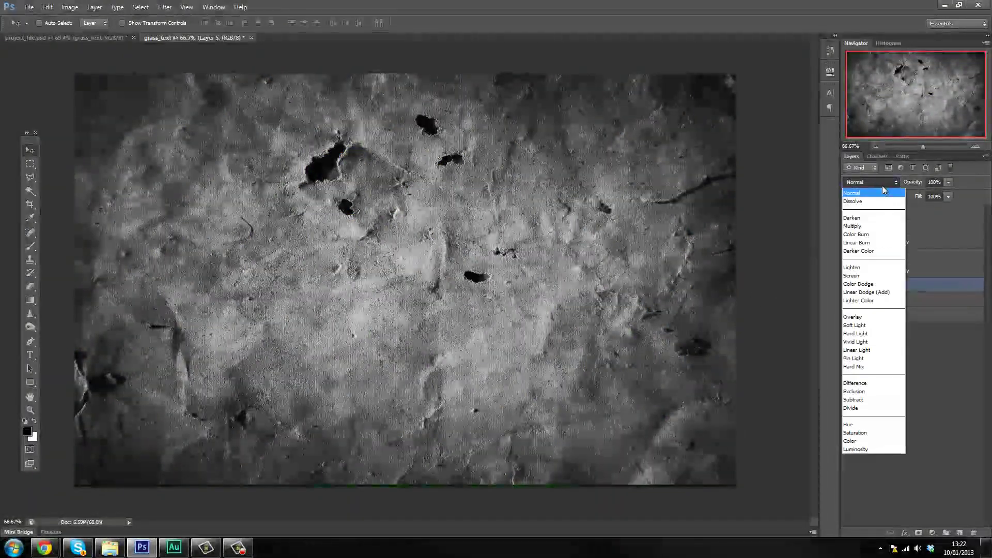
{"action": "left_click", "coordinate": [869, 317]}
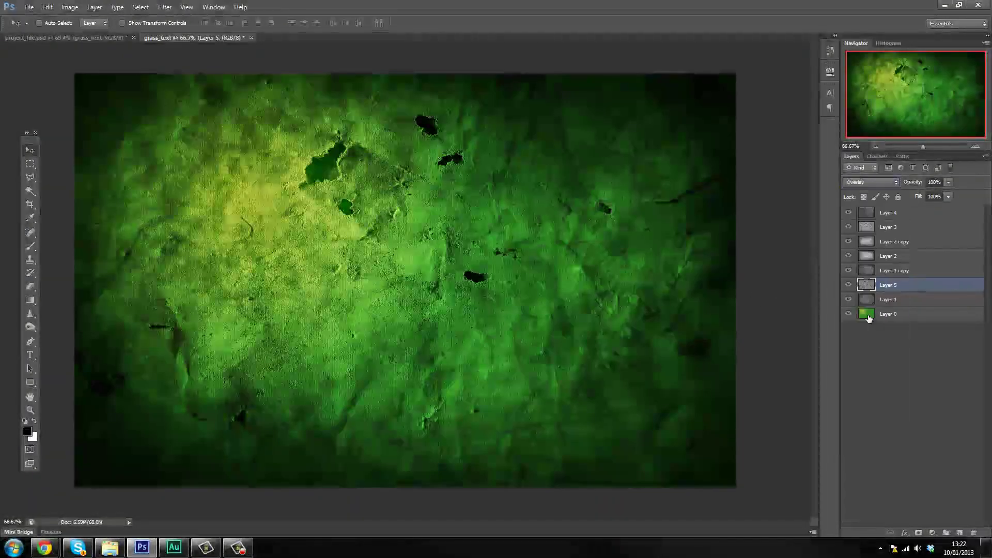
{"action": "left_click_drag", "start_coordinate": [922, 185], "coordinate": [815, 190]}
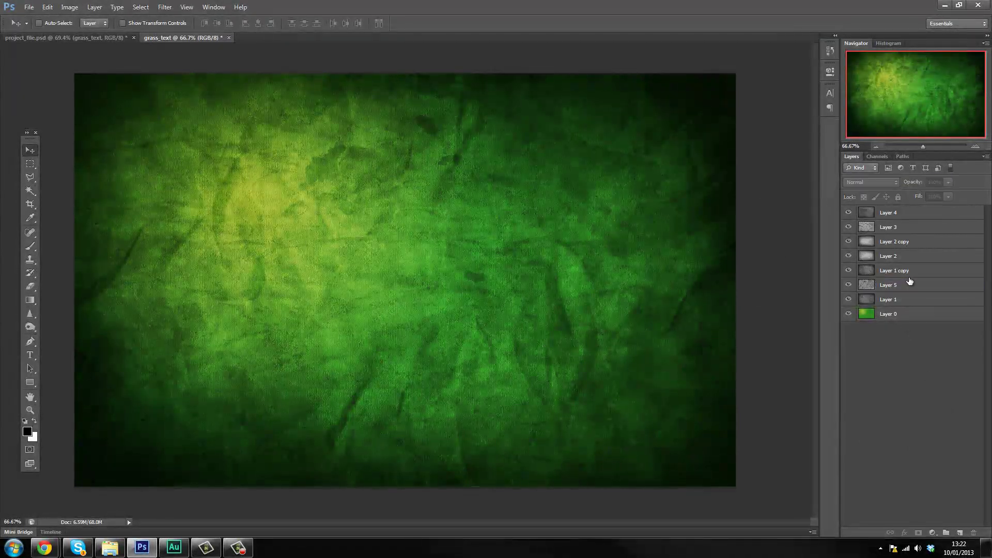
{"action": "left_click_drag", "start_coordinate": [909, 285], "coordinate": [898, 212]}
{"action": "left_click", "coordinate": [877, 381]}
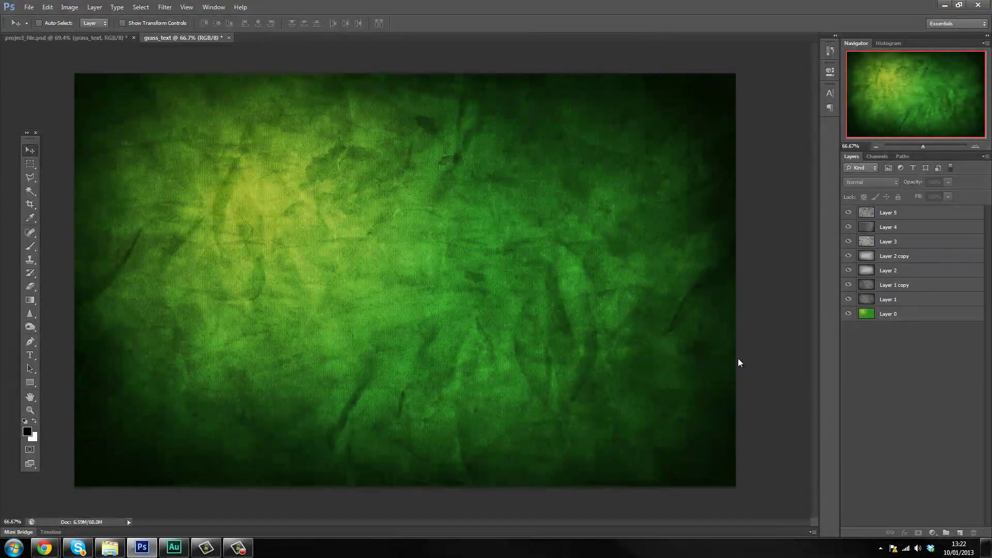
Step: Duplicate the green gradient Layer 0 and move the copy to the top of the layer stack
{"action": "left_click", "coordinate": [904, 300]}
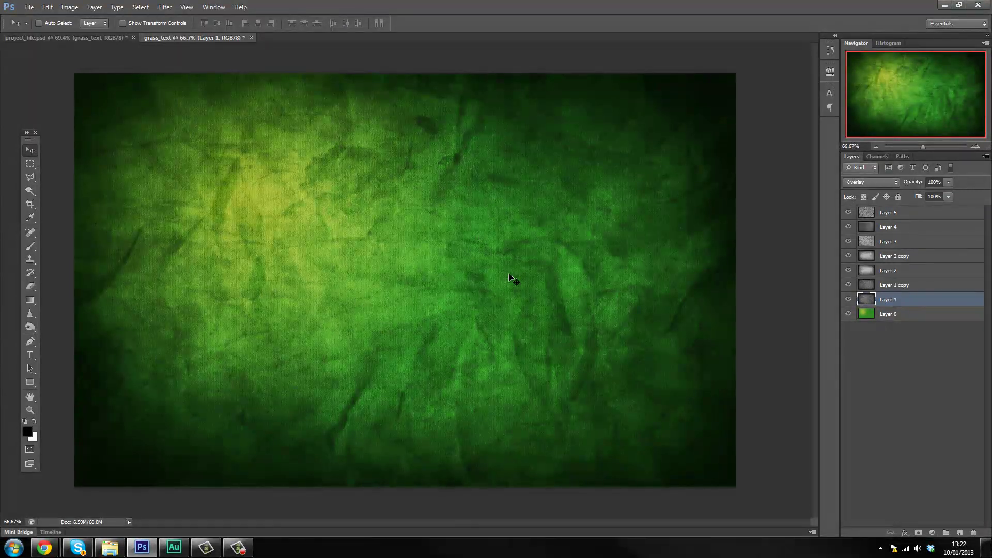
{"action": "left_click", "coordinate": [899, 318]}
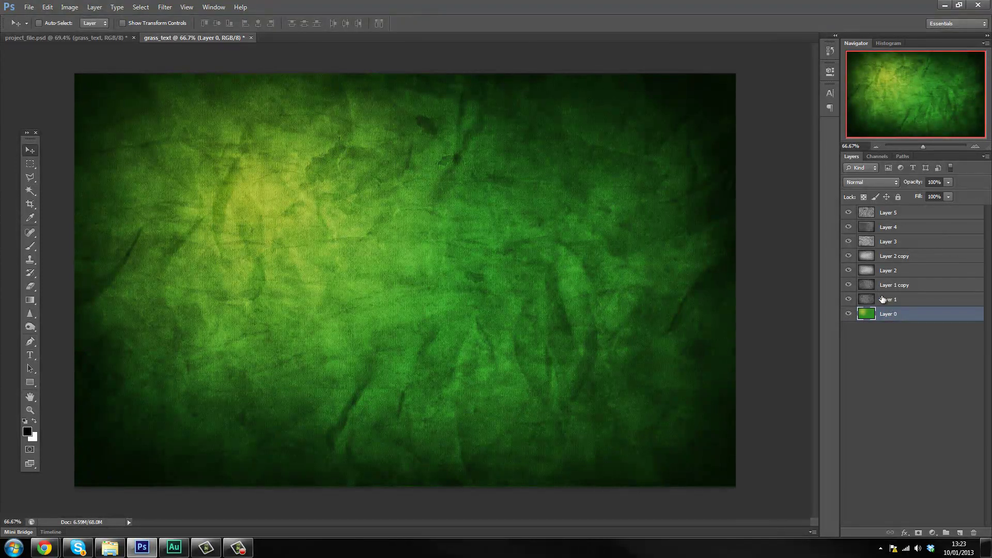
{"action": "key", "text": "ctrl+j"}
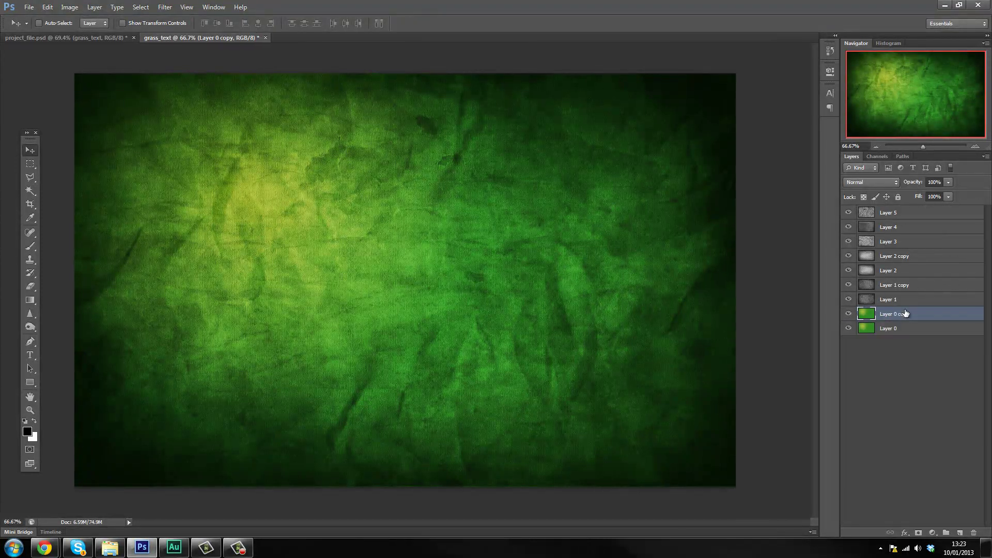
{"action": "left_click_drag", "start_coordinate": [905, 313], "coordinate": [905, 211]}
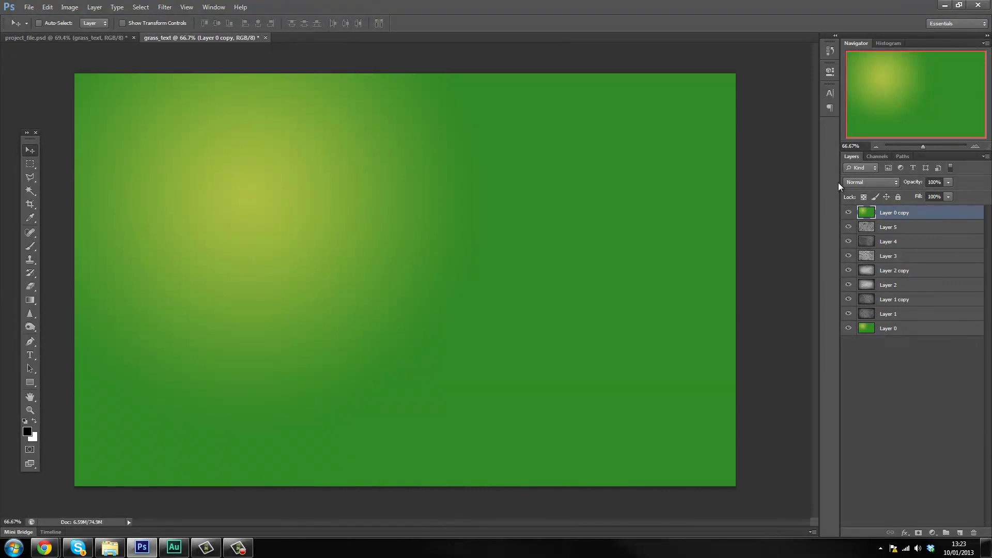
Step: Set Layer 0 copy to the Overlay blending mode with 40% opacity
{"action": "left_click", "coordinate": [860, 182]}
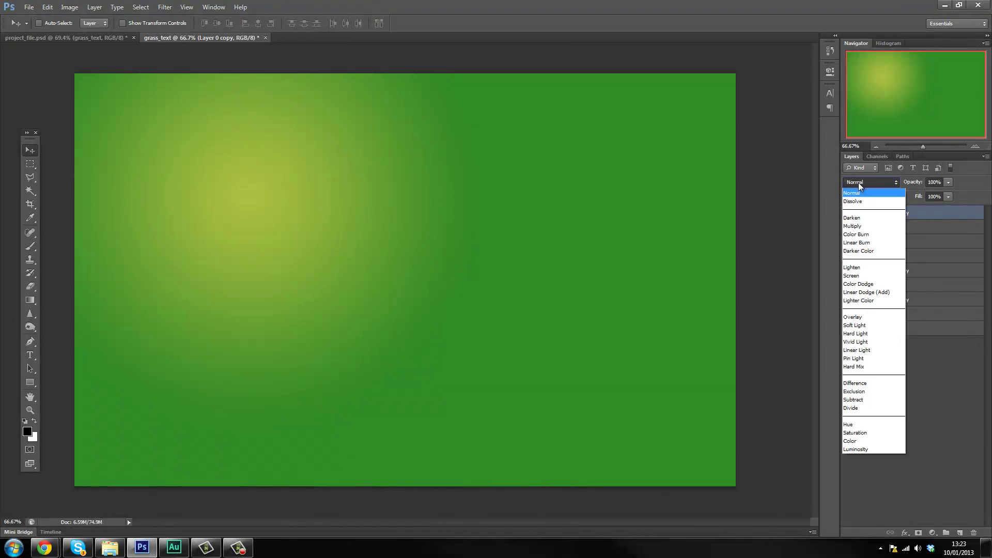
{"action": "left_click", "coordinate": [860, 318]}
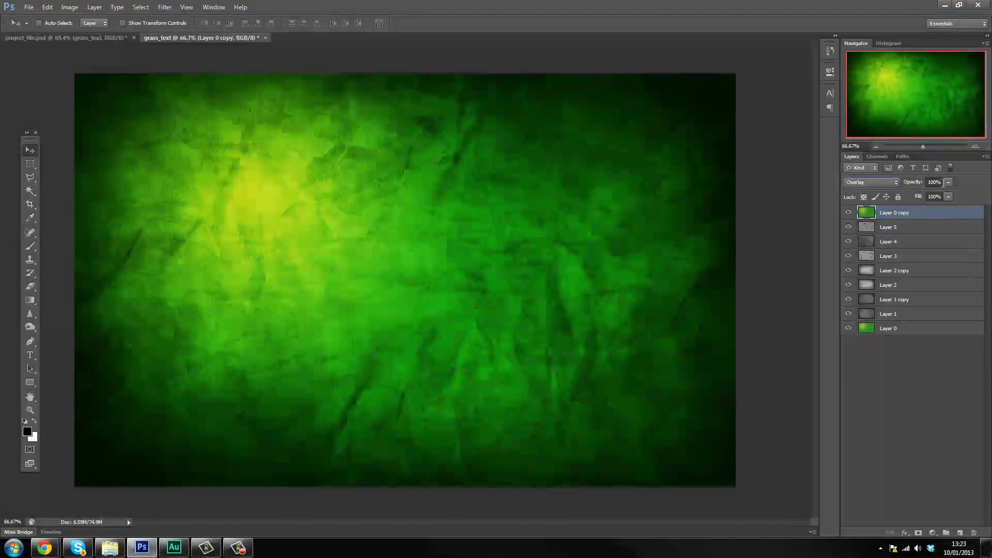
{"action": "left_click", "coordinate": [943, 182]}
{"action": "type", "text": "30"}
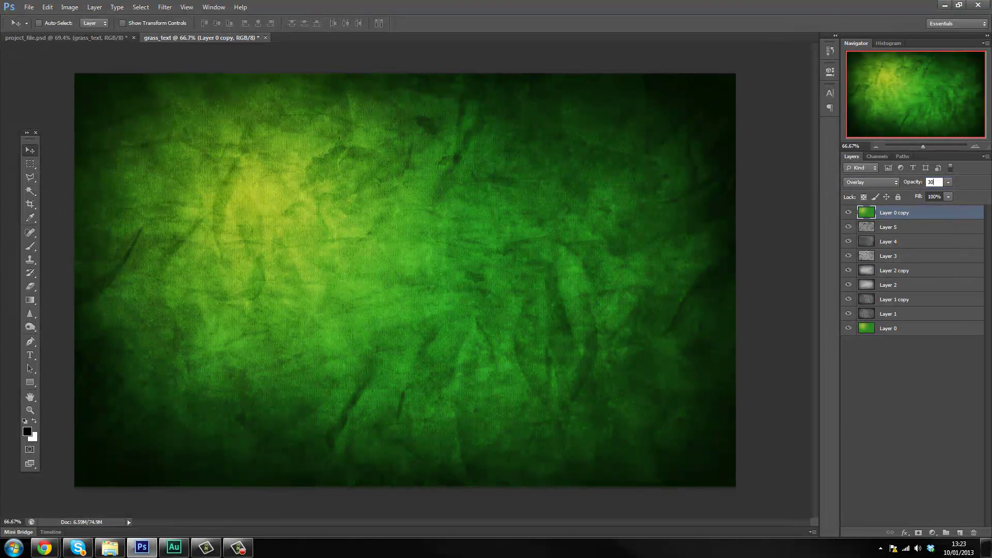
{"action": "type", "text": "40"}
{"action": "left_click", "coordinate": [887, 232]}
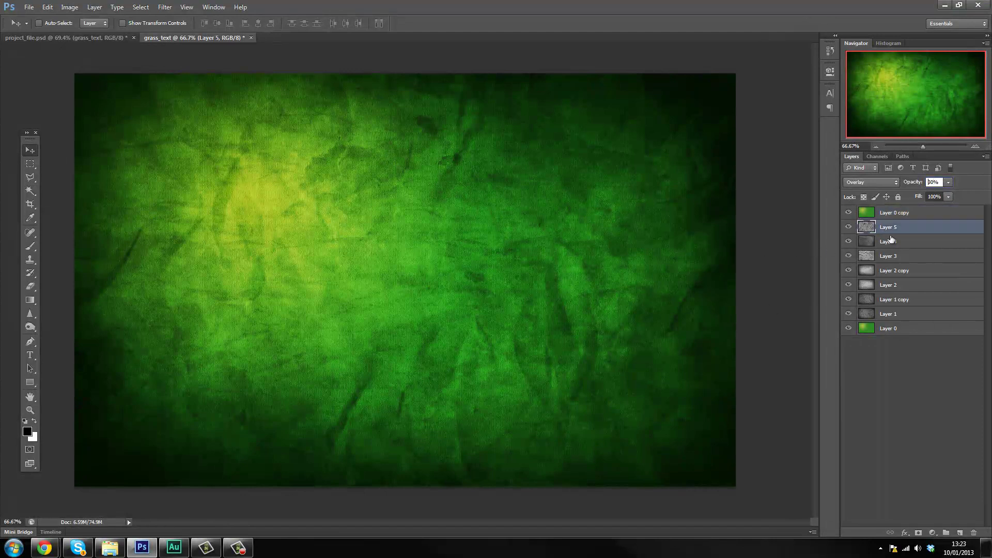
Step: Lower the opacity of Layer 0 copy to 30%
{"action": "left_click", "coordinate": [909, 214]}
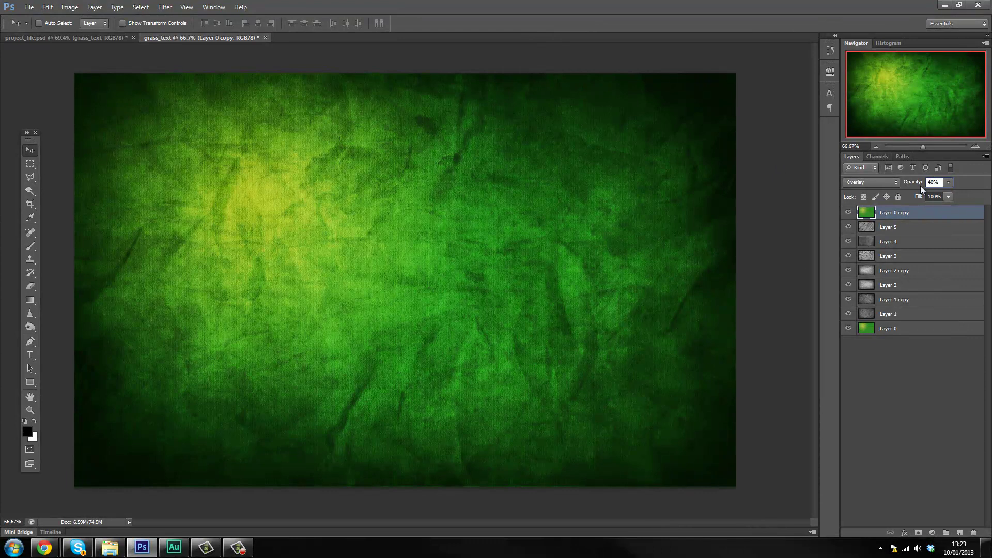
{"action": "key", "text": "Return"}
{"action": "type", "text": "30"}
{"action": "key", "text": "Return"}
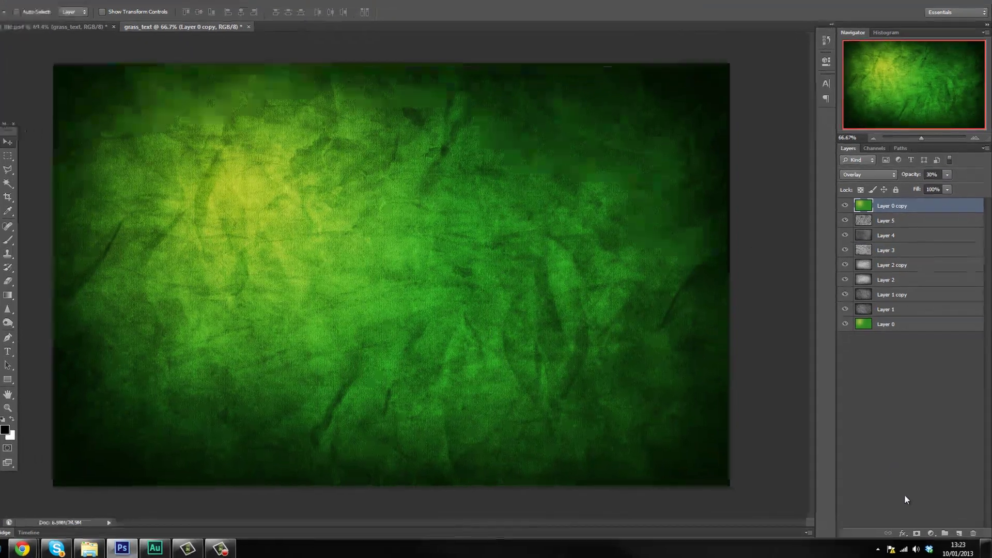
Step: Add a new empty layer above Layer 0 copy and set it to the Overlay blending mode
{"action": "left_click", "coordinate": [960, 533]}
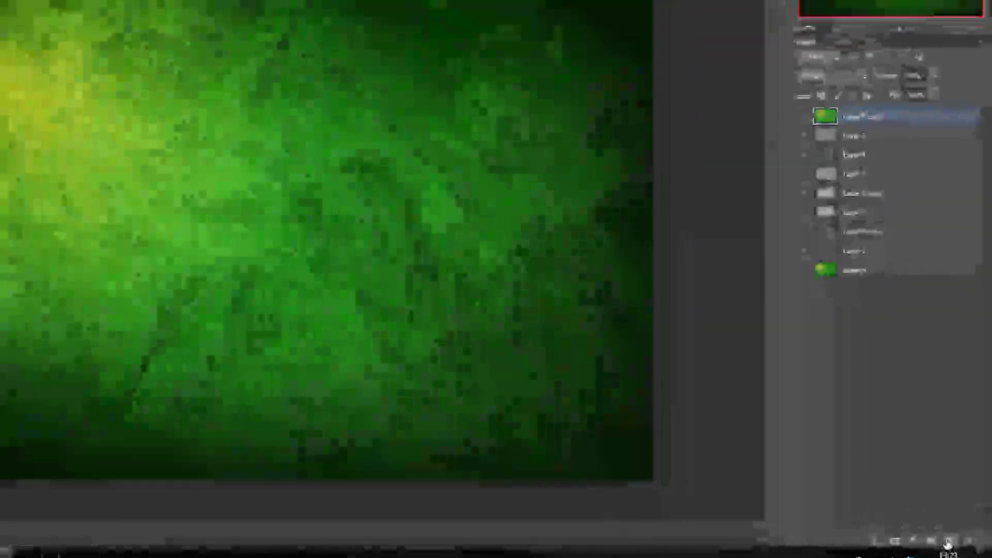
{"action": "scroll", "coordinate": [273, 234], "scroll_direction": "down", "scroll_amount": 2}
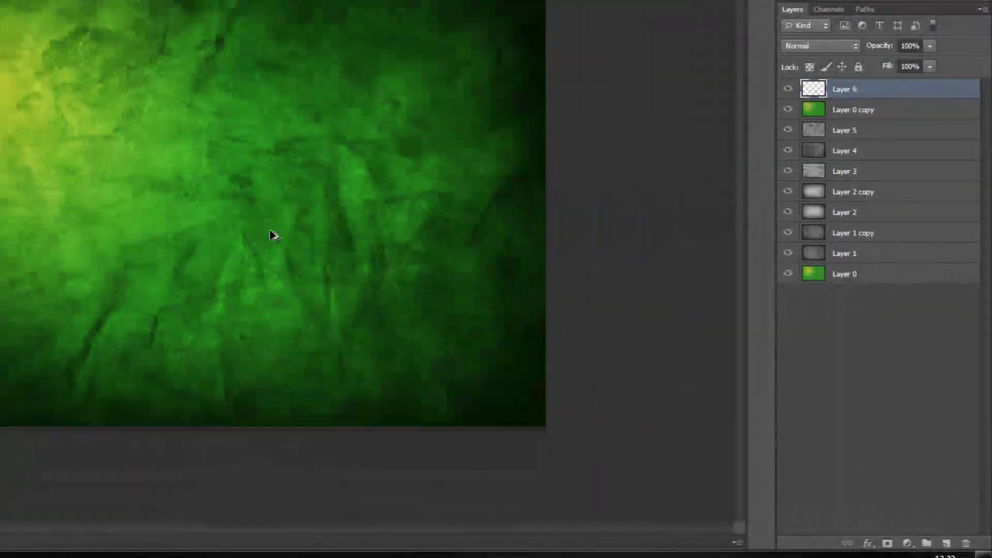
{"action": "left_click", "coordinate": [822, 47]}
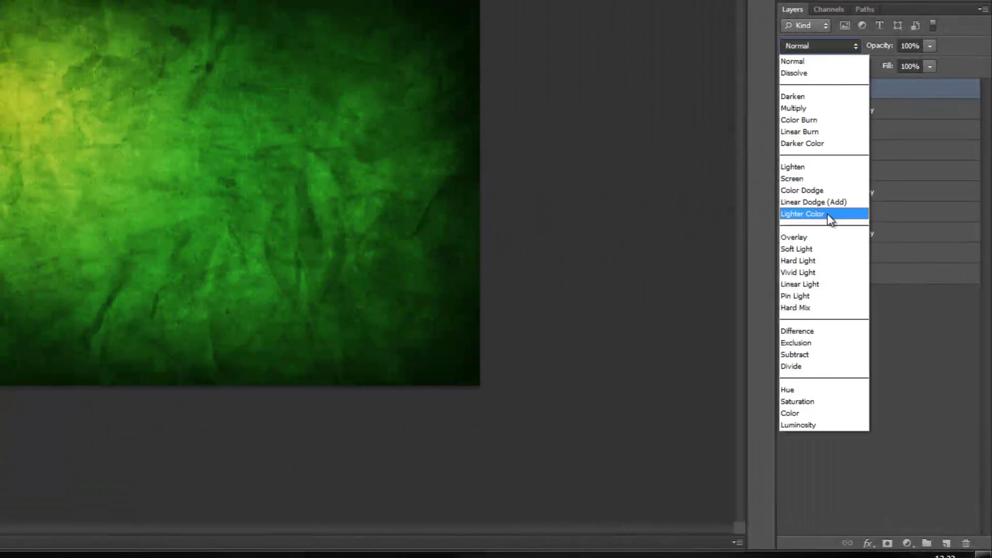
{"action": "left_click", "coordinate": [820, 234]}
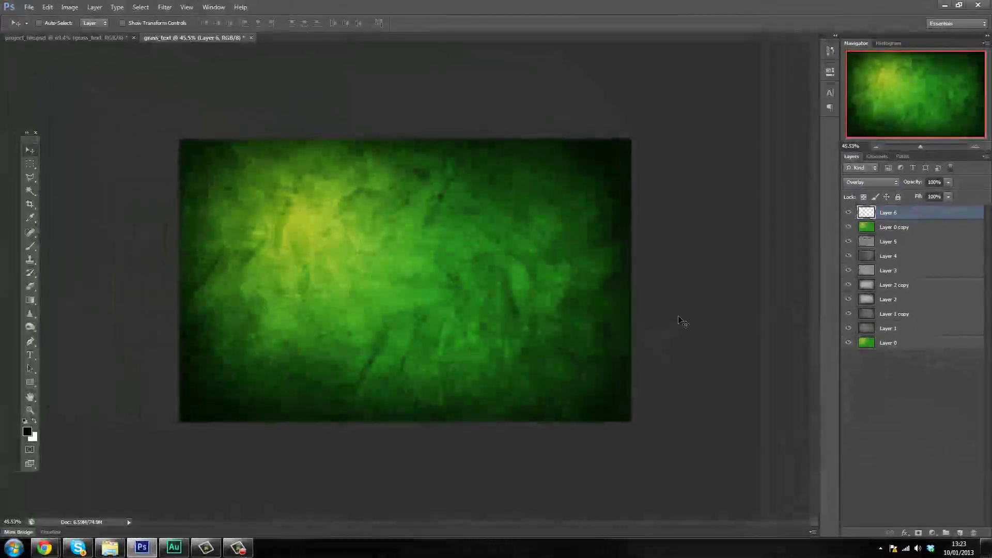
Step: Choose the Brush tool with the soft round 500 px brush
{"action": "key", "text": "b"}
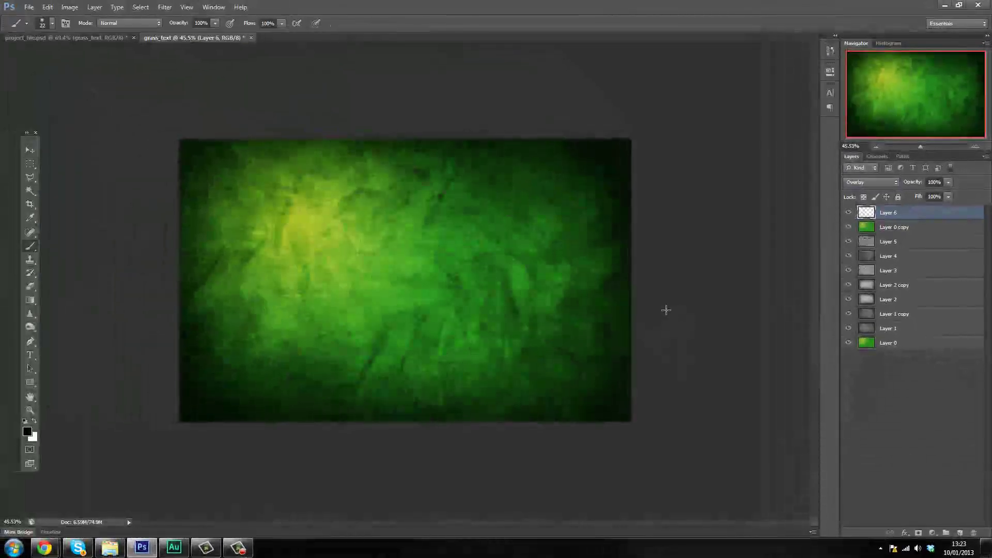
{"action": "right_click", "coordinate": [541, 295]}
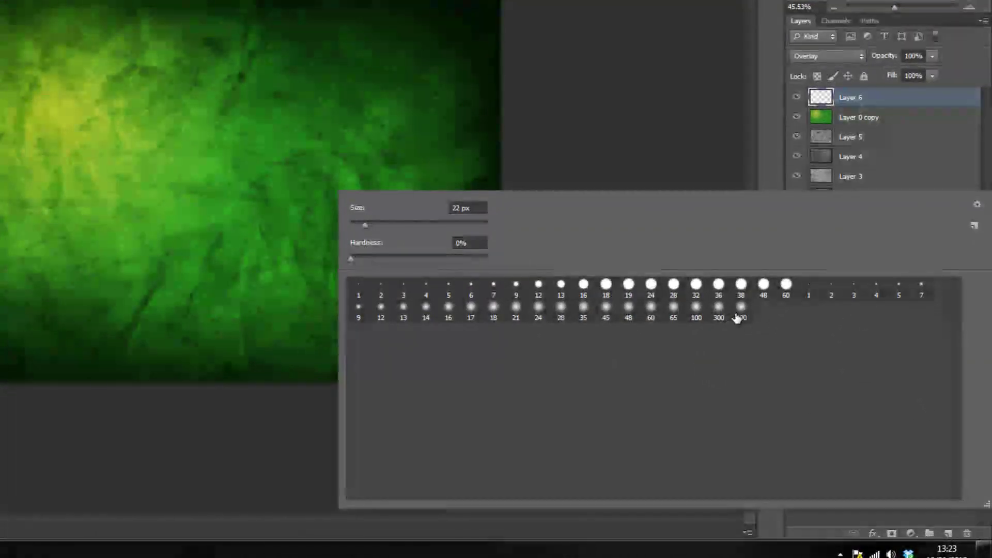
{"action": "left_click", "coordinate": [739, 315]}
{"action": "key", "text": "Return"}
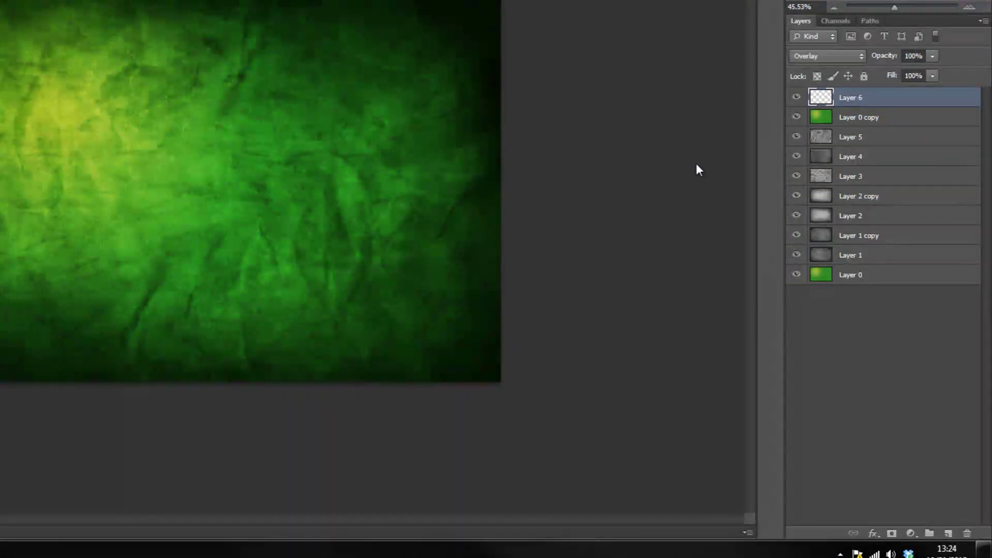
Step: Set Layer 6's opacity to 30% and paint black along the outer edges of the canvas to darken them
{"action": "left_click", "coordinate": [921, 55]}
{"action": "type", "text": "30"}
{"action": "left_click", "coordinate": [922, 115]}
{"action": "left_click", "coordinate": [908, 100]}
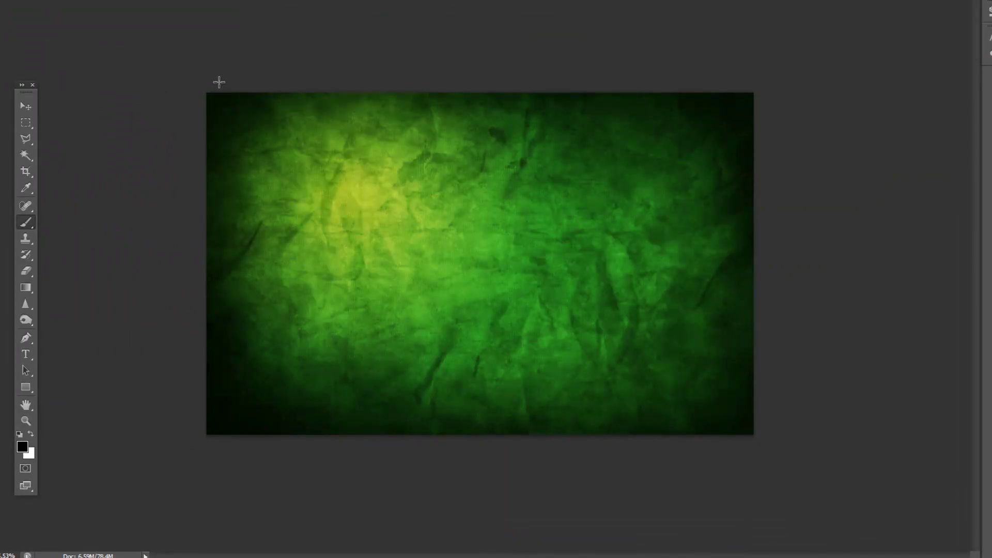
{"action": "left_click_drag", "start_coordinate": [217, 82], "coordinate": [500, 70]}
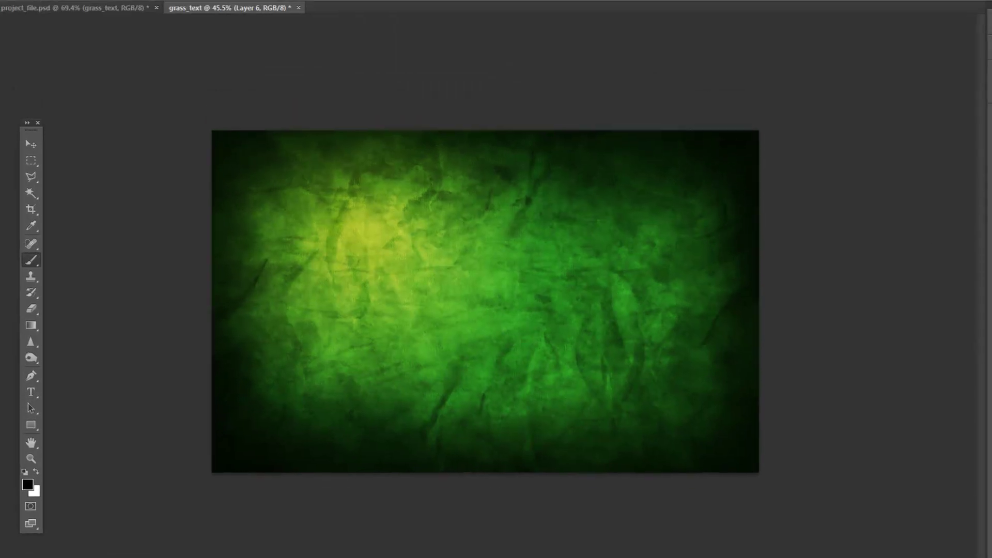
Step: Apply a Gaussian Blur with a 32-pixel radius to the painted edges on Layer 6
{"action": "left_click", "coordinate": [199, 8]}
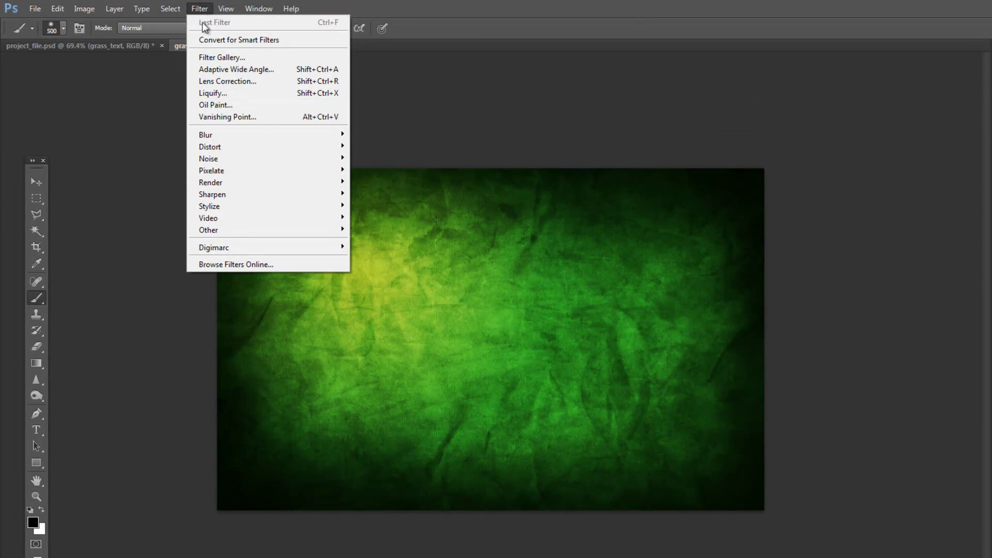
{"action": "mouse_move", "coordinate": [237, 138]}
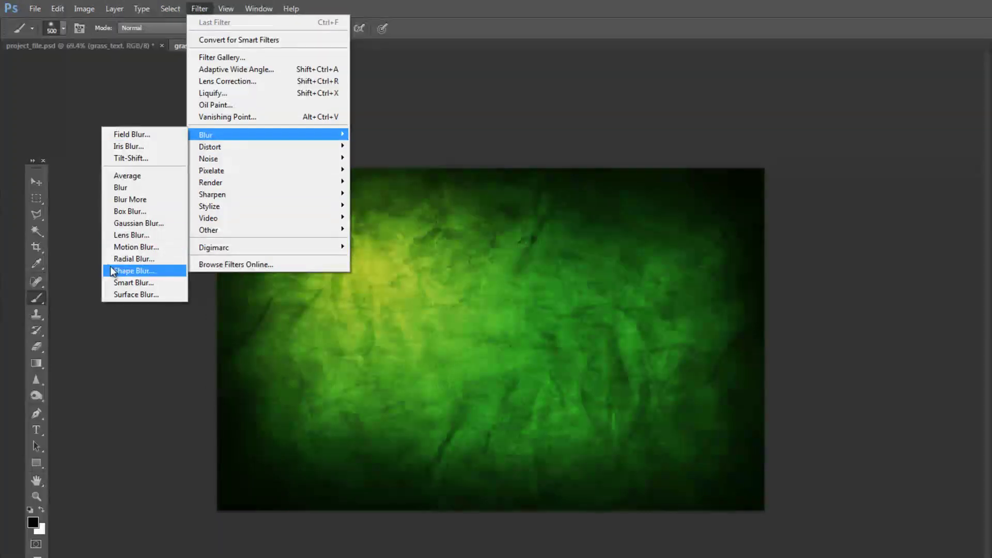
{"action": "left_click", "coordinate": [155, 223]}
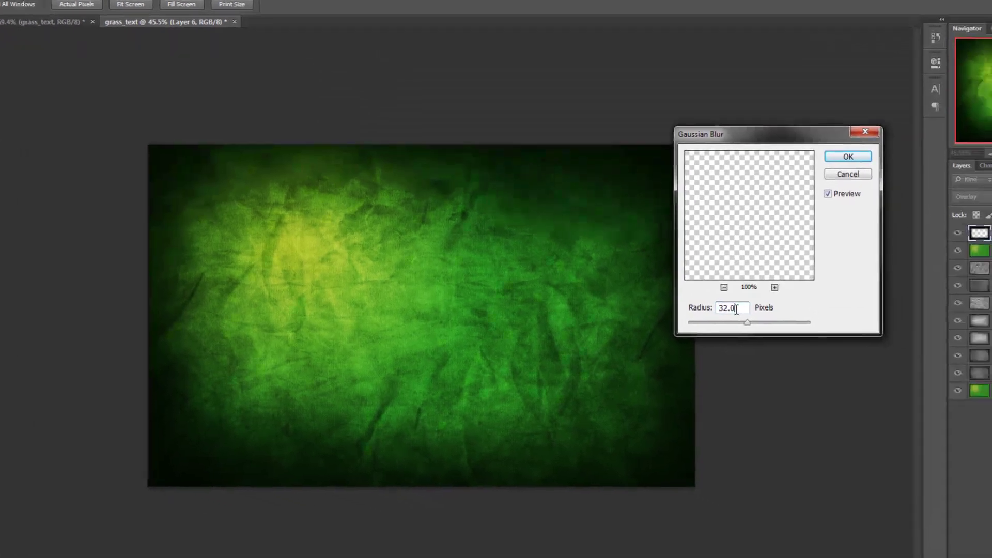
{"action": "double_click", "coordinate": [734, 308]}
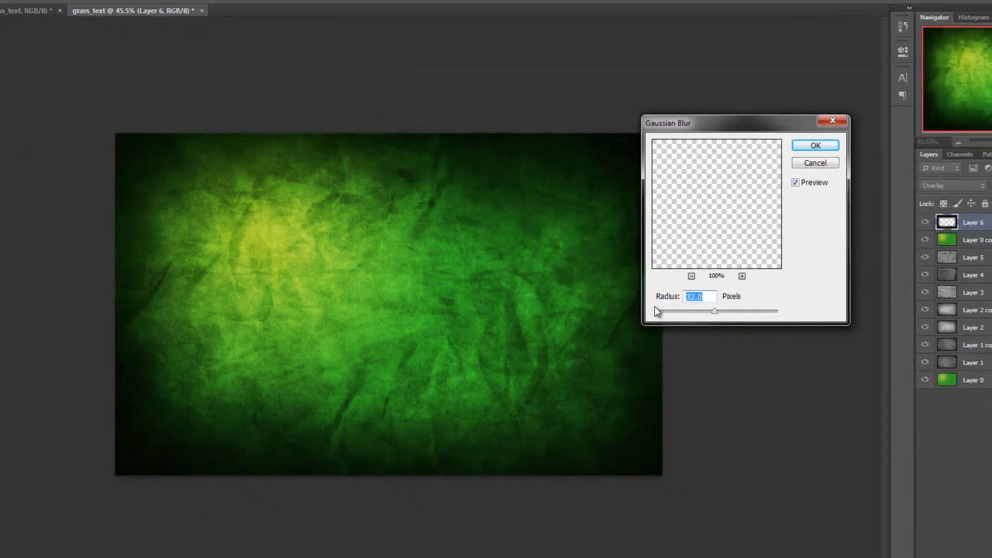
{"action": "type", "text": "32"}
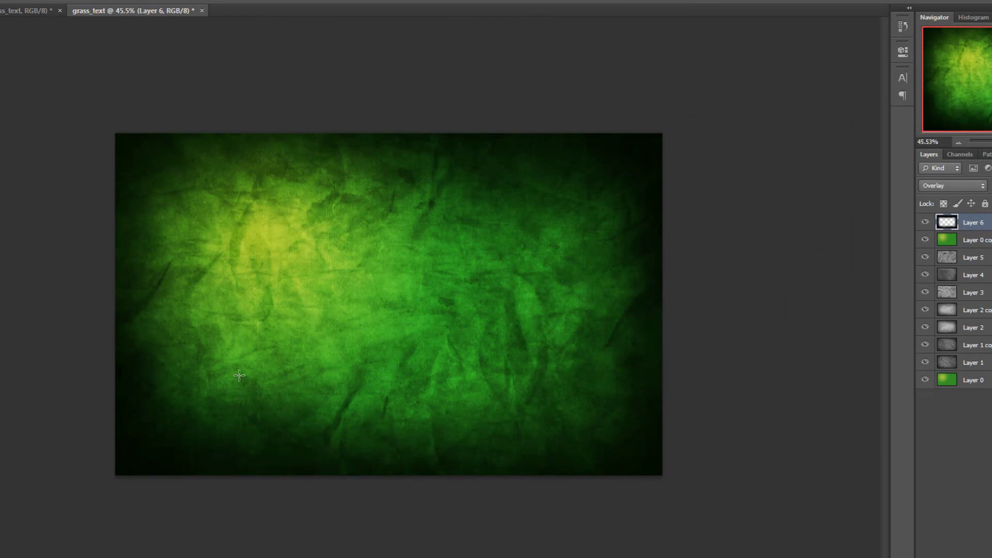
Step: Hide and reshow Layer 6 to compare the background with and without the darkened edges
{"action": "left_click", "coordinate": [924, 222]}
{"action": "left_click", "coordinate": [925, 222]}
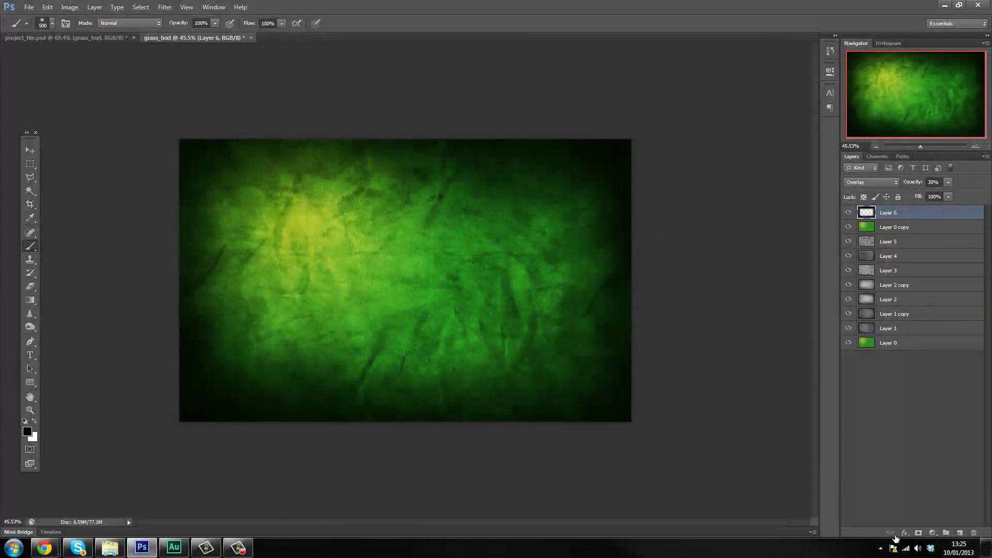
Step: Create a new layer group, move all layers from Layer 6 down to Layer 0 into it, and collapse it
{"action": "left_click", "coordinate": [946, 533]}
{"action": "left_click", "coordinate": [904, 225]}
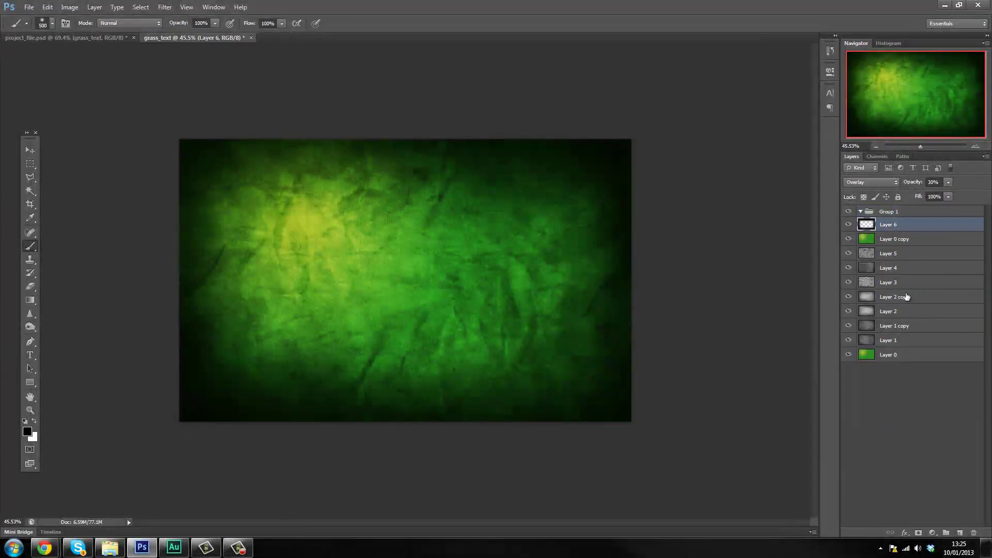
{"action": "left_click", "coordinate": [900, 355], "text": "shift"}
{"action": "left_click_drag", "start_coordinate": [920, 231], "coordinate": [896, 212]}
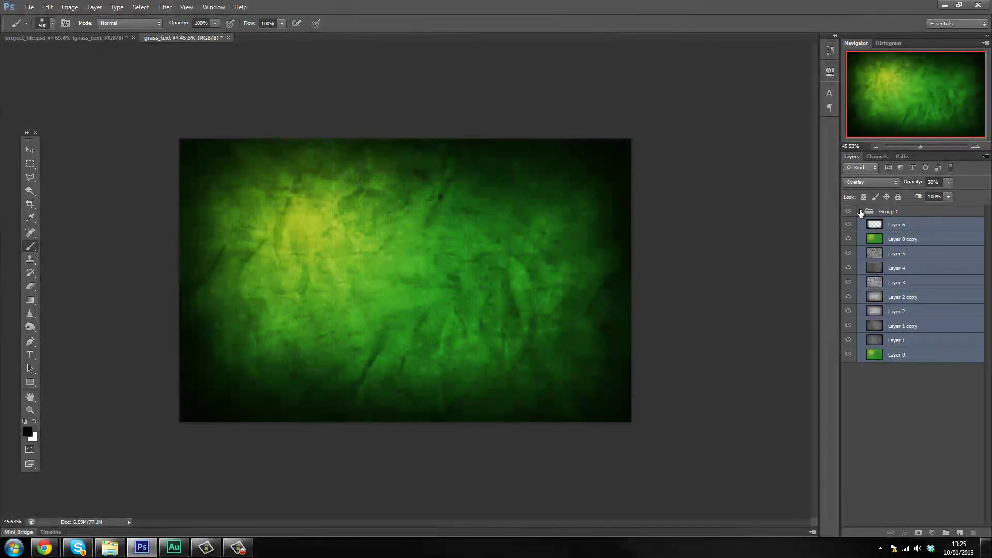
{"action": "left_click", "coordinate": [861, 212]}
Step: Rename the group as background_textures_gradient and leave it selected
{"action": "double_click", "coordinate": [888, 212]}
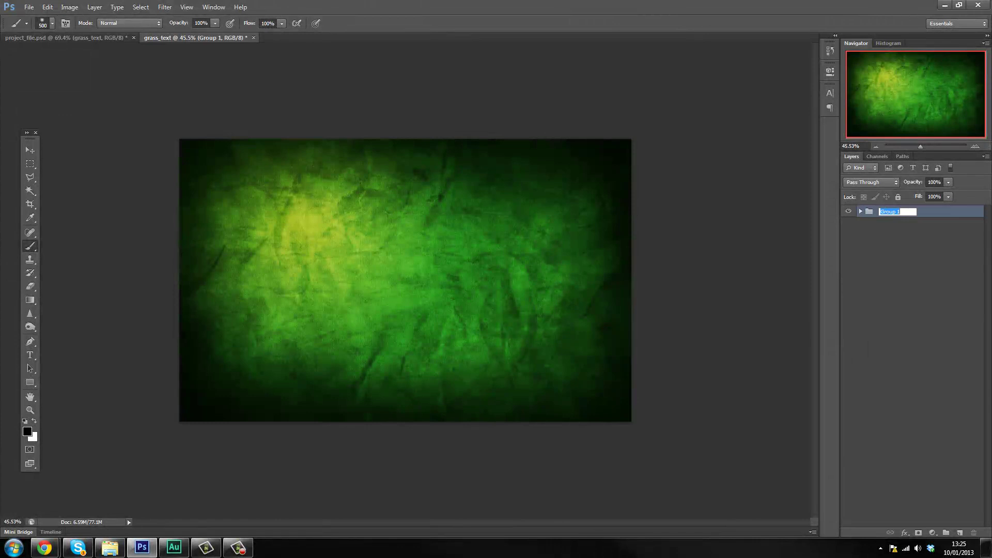
{"action": "key", "text": "BackSpace"}
{"action": "key", "text": "Caps_Lock"}
{"action": "type", "text": "background"}
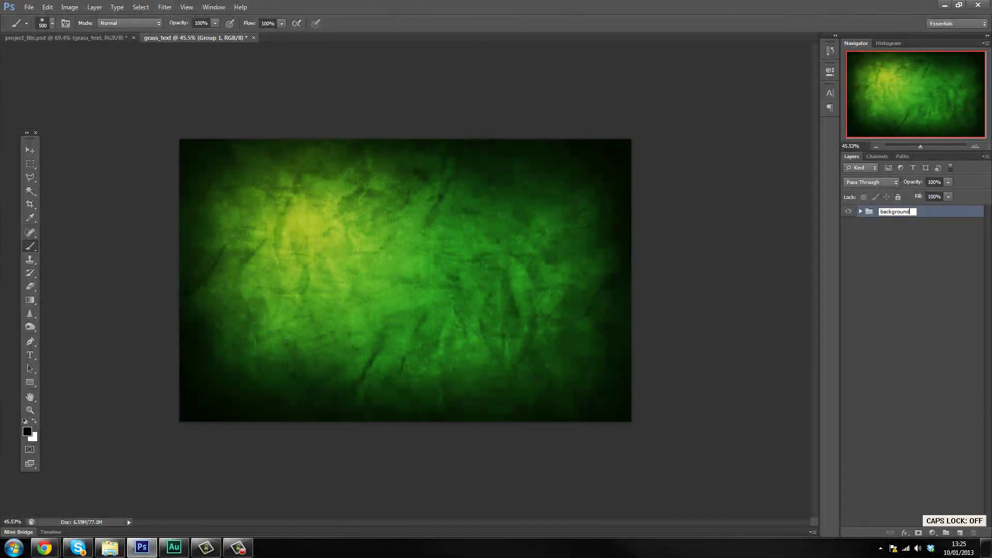
{"action": "type", "text": "_textures_"}
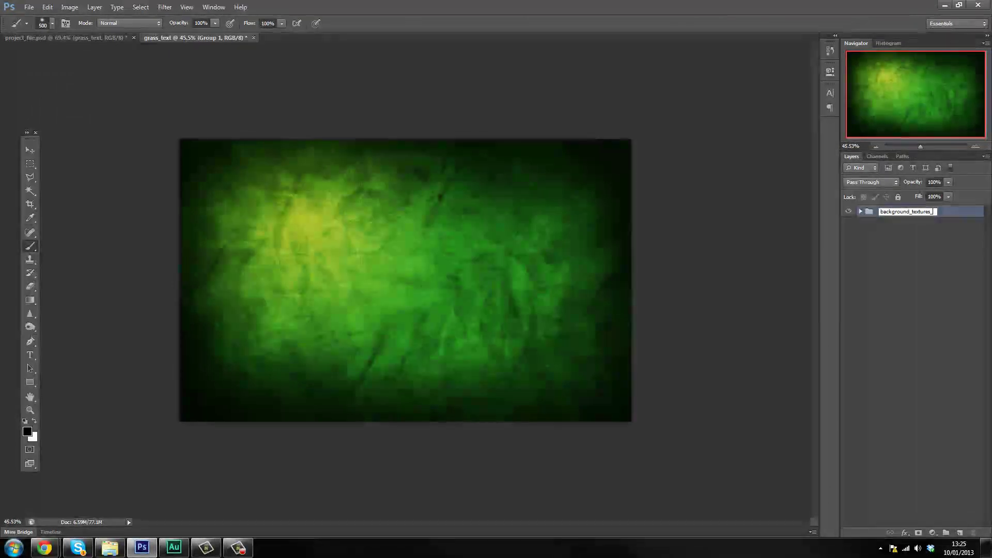
{"action": "type", "text": "gradient"}
{"action": "key", "text": "Return"}
{"action": "left_click", "coordinate": [884, 243]}
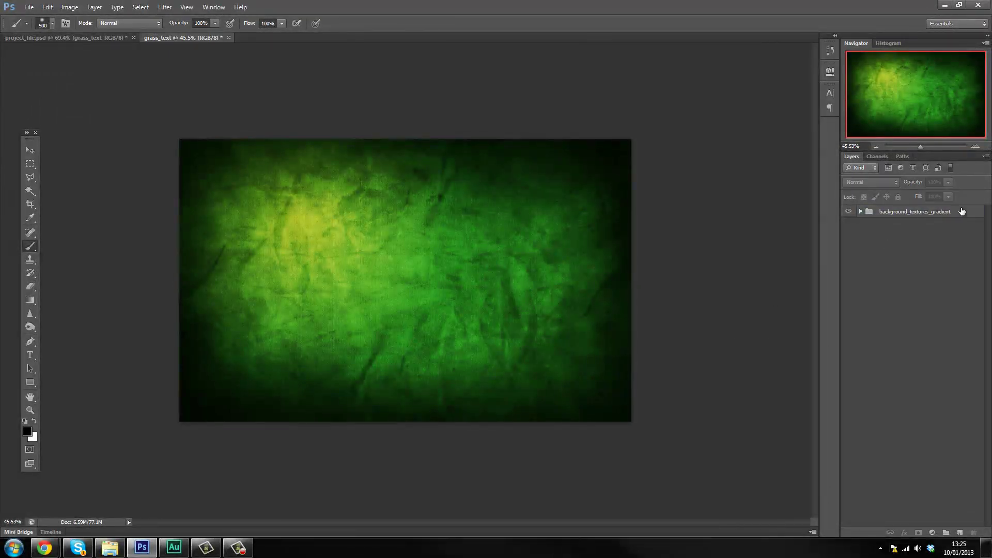
{"action": "left_click", "coordinate": [962, 212]}
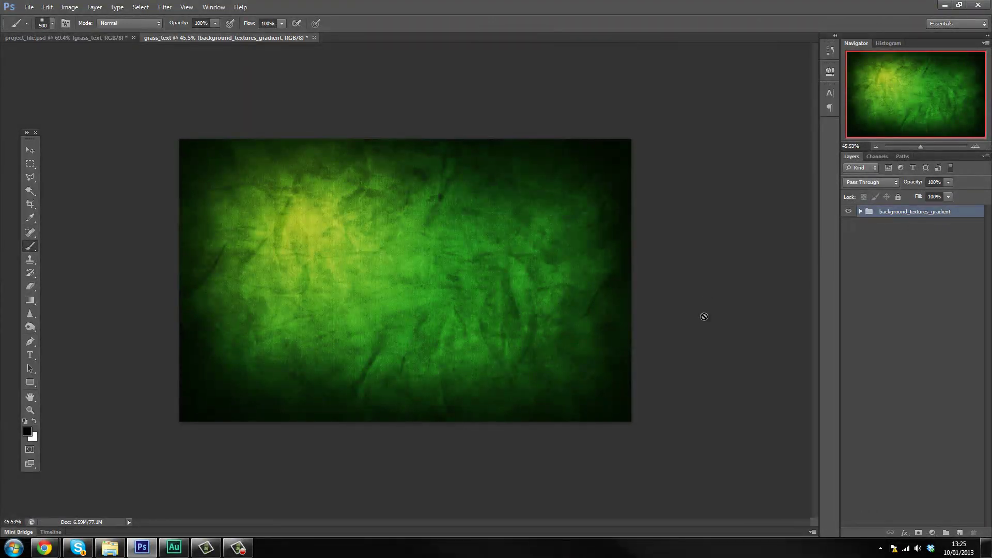